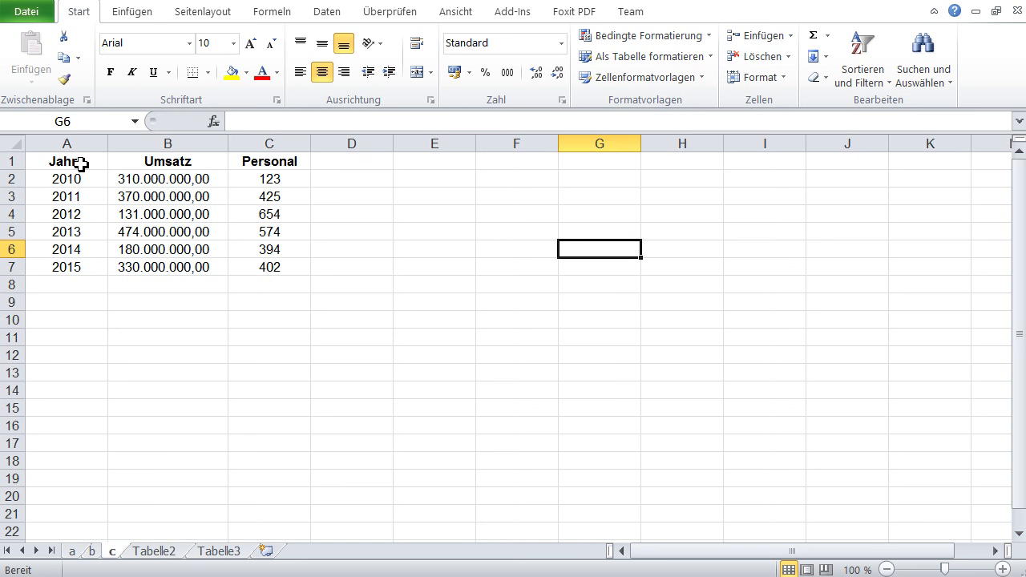
Step: Insert a basic 2D line chart from A1:B7, then delete it again
left_click_drag(81, 164, 144, 265)
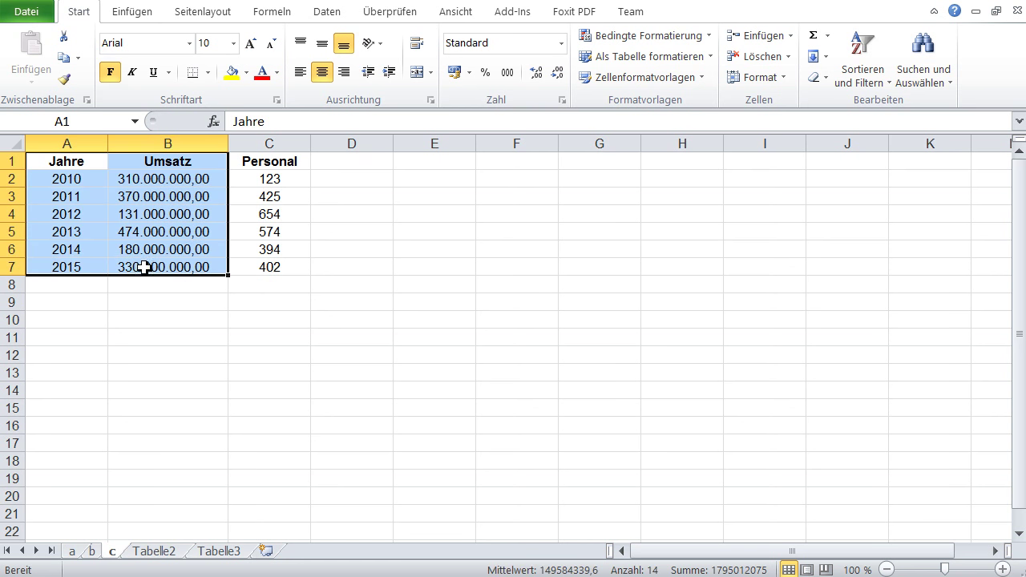
left_click(138, 14)
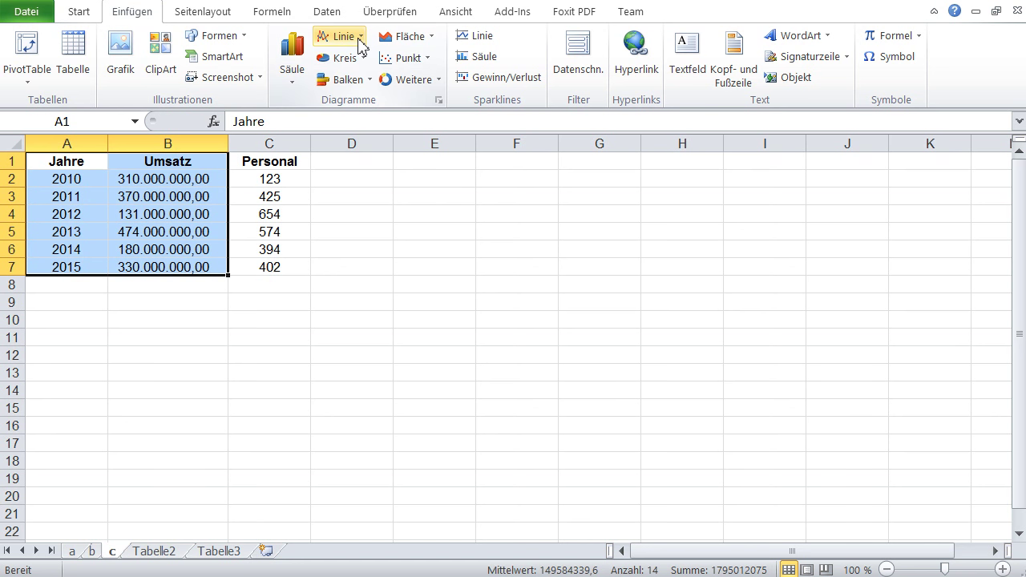
left_click(357, 38)
left_click(340, 93)
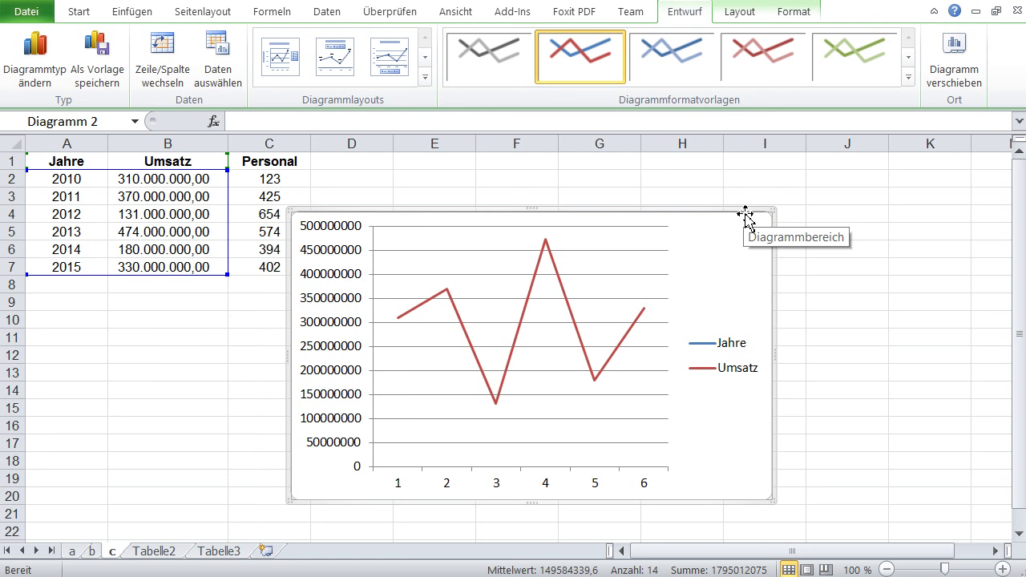
key("Delete")
Step: Clear the Jahre header from cell A1
left_click(288, 319)
left_click(75, 163)
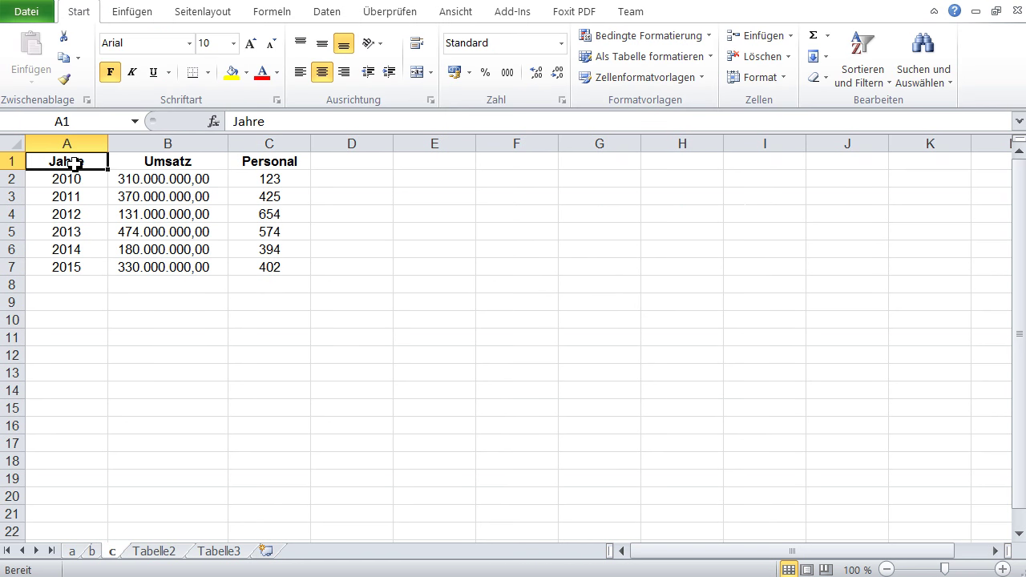
key("Delete")
left_click(100, 301)
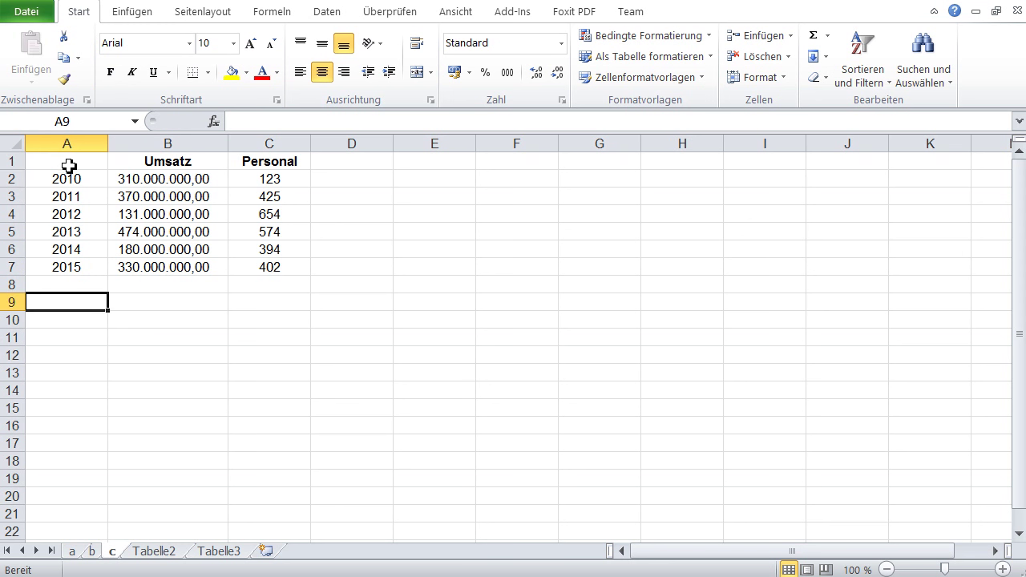
Step: Insert a 2D line chart of Umsatz from A1:B7, placed right of the table and enlarged
left_click_drag(80, 164, 149, 266)
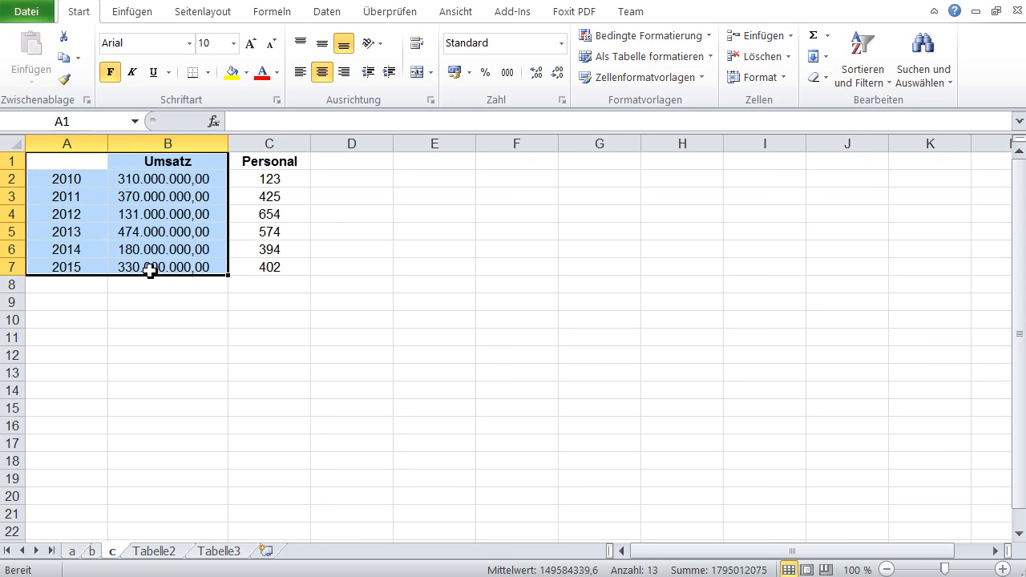
left_click(124, 12)
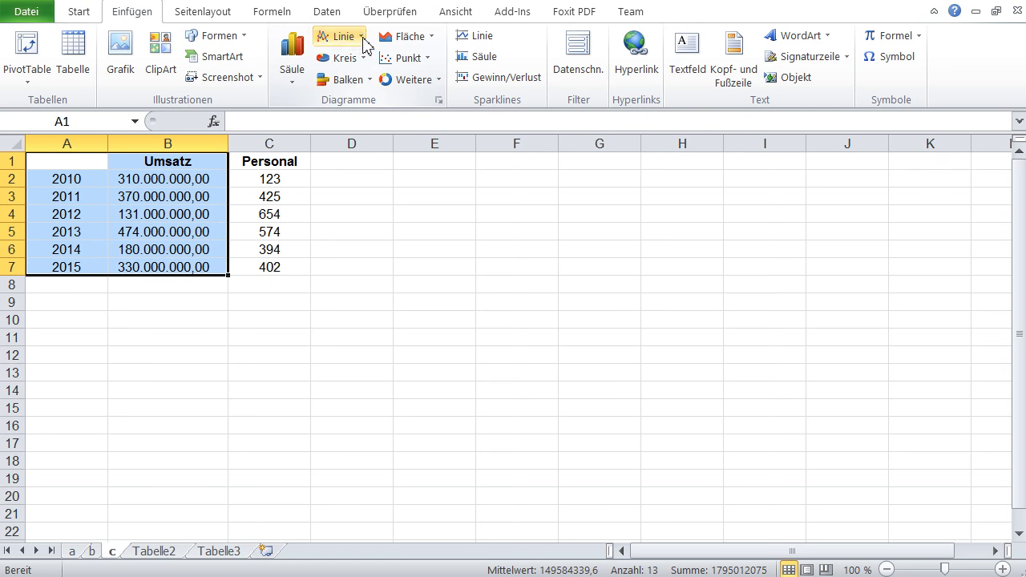
left_click(358, 39)
left_click(342, 99)
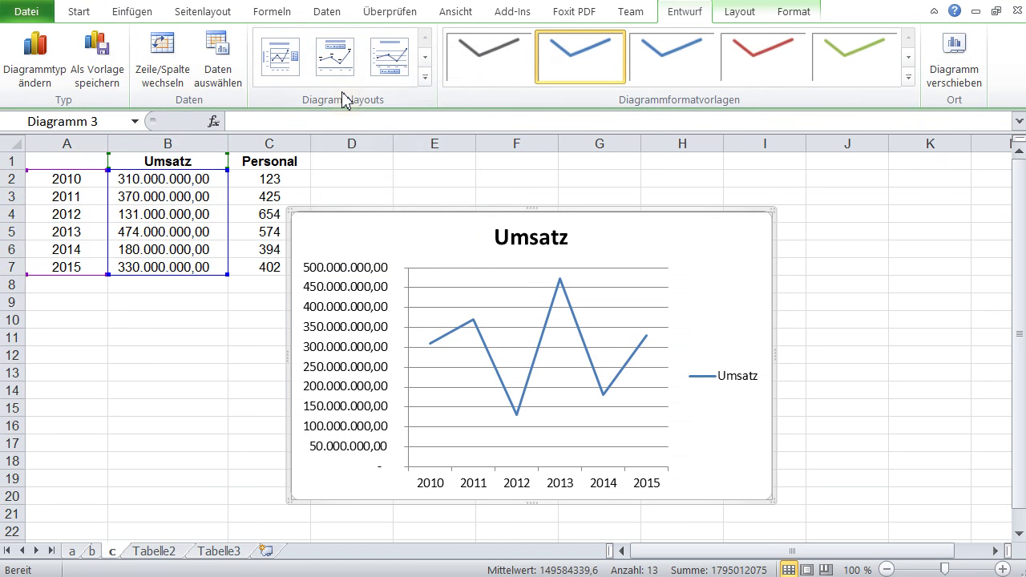
left_click_drag(476, 214, 514, 175)
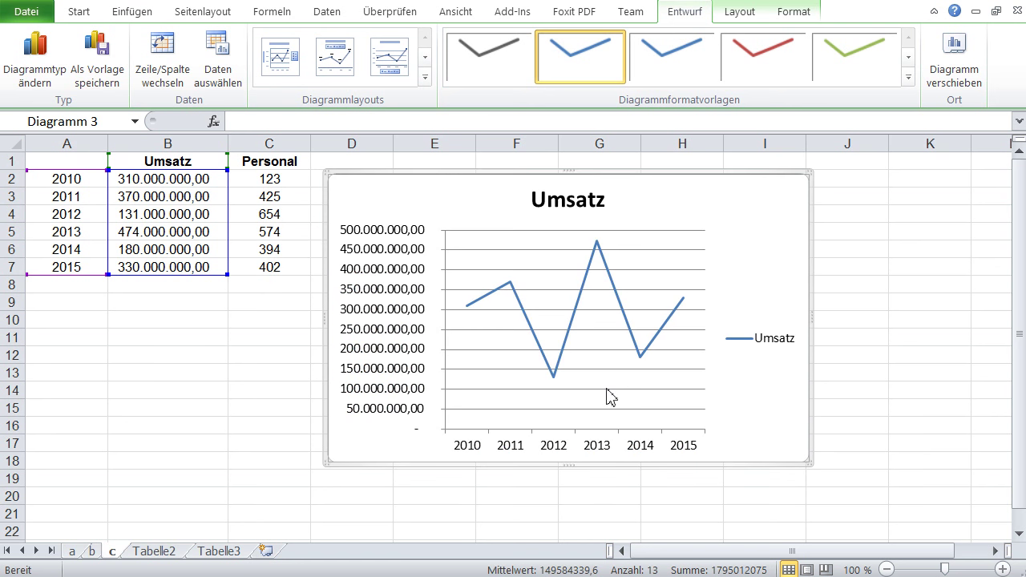
left_click_drag(810, 464, 911, 519)
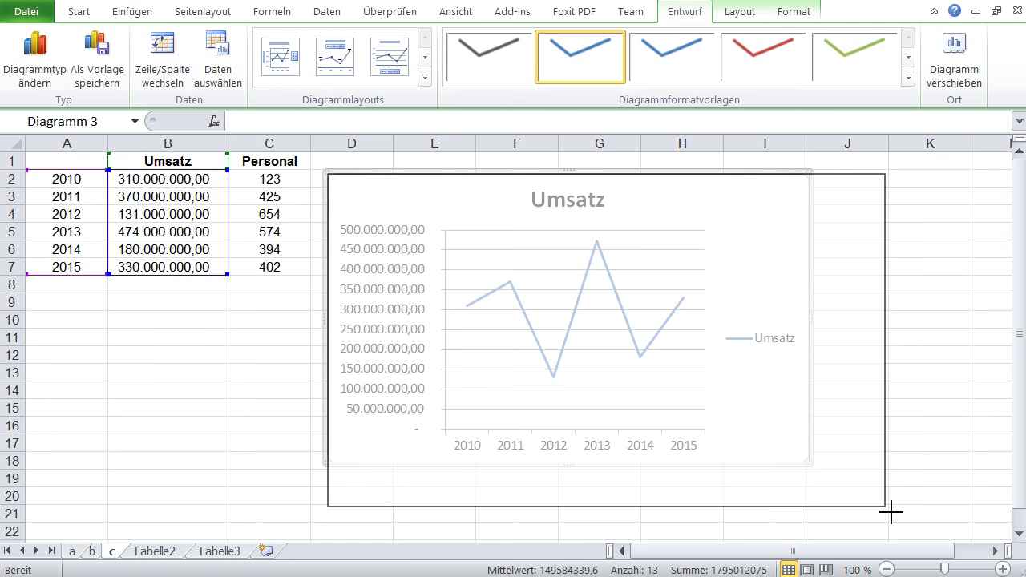
Step: Re-enter the Jahre header in cell A1
left_click(76, 162)
type("Jahre")
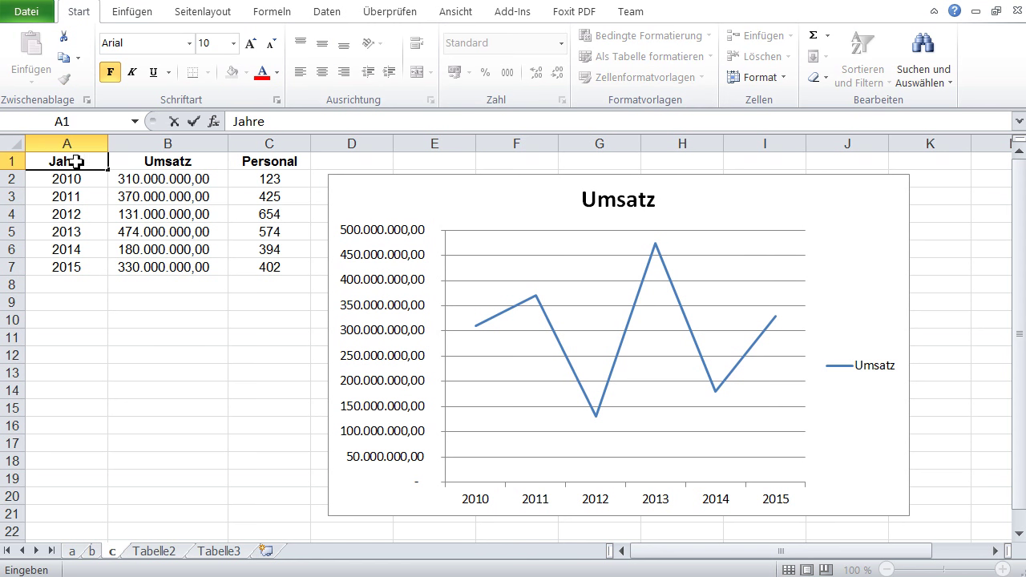
key("Return")
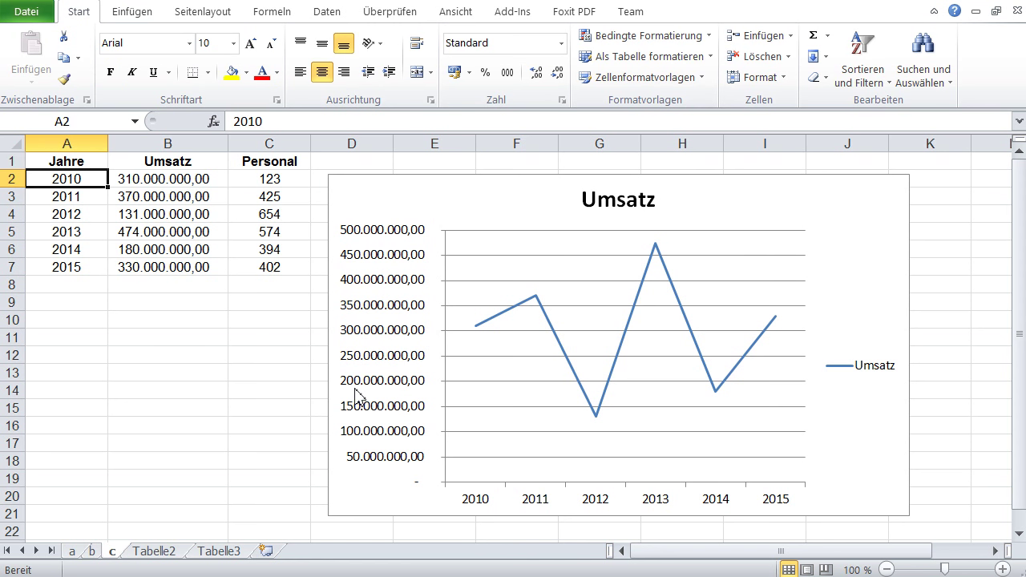
Step: Delete the chart's Umsatz legend and its horizontal gridlines
left_click(876, 375)
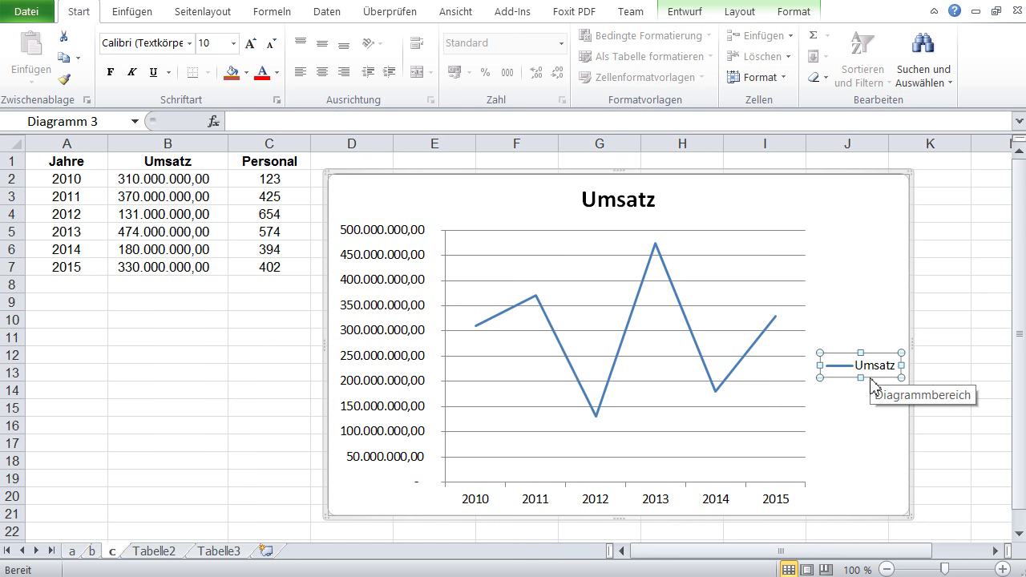
key("Delete")
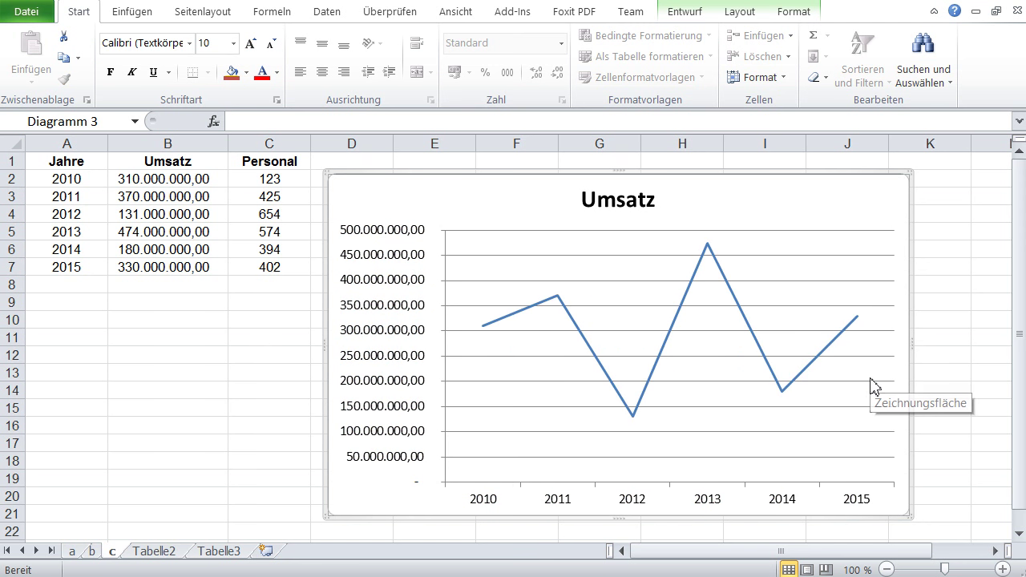
left_click(821, 240)
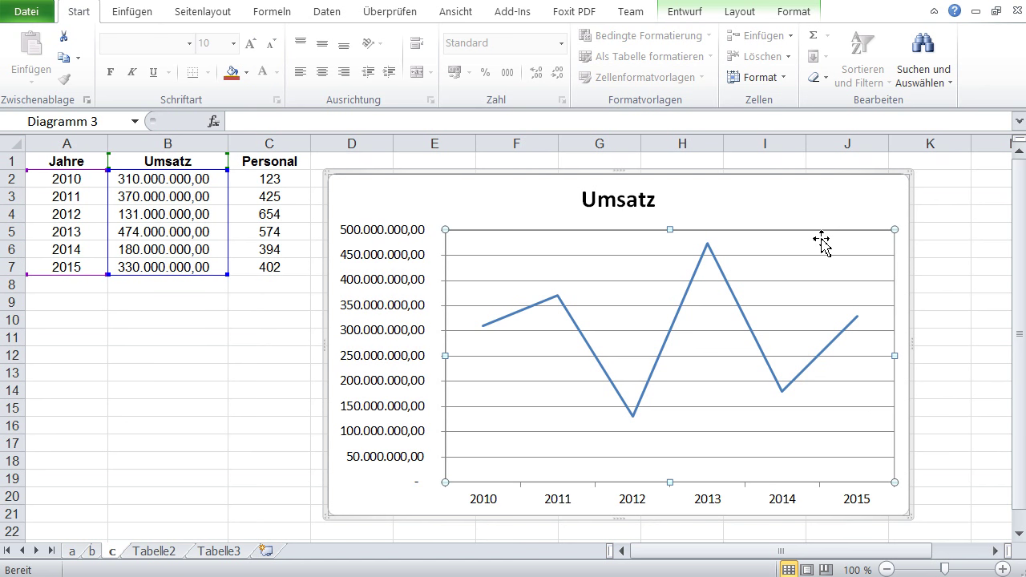
left_click(820, 255)
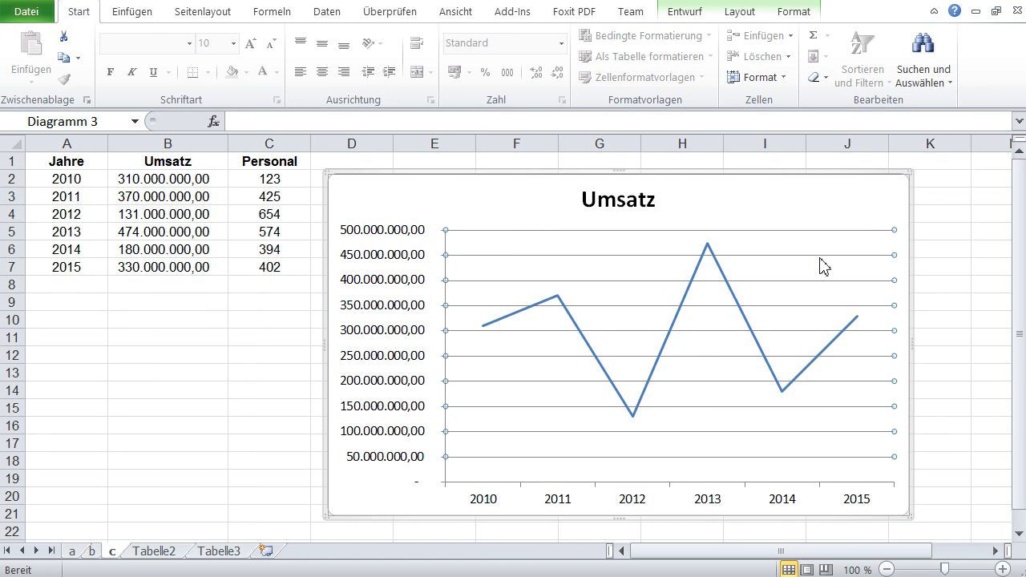
key("Delete")
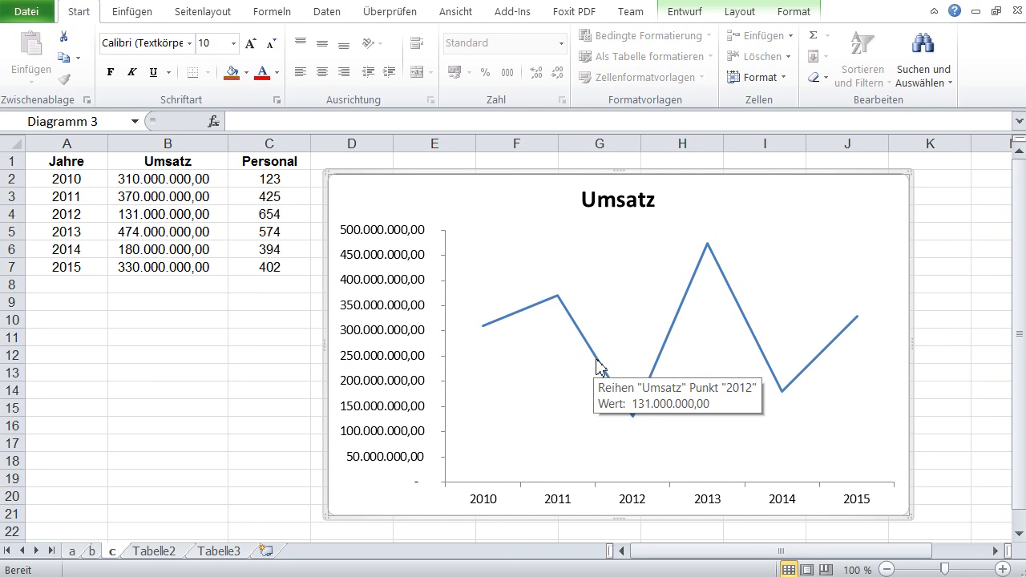
double_click(597, 365)
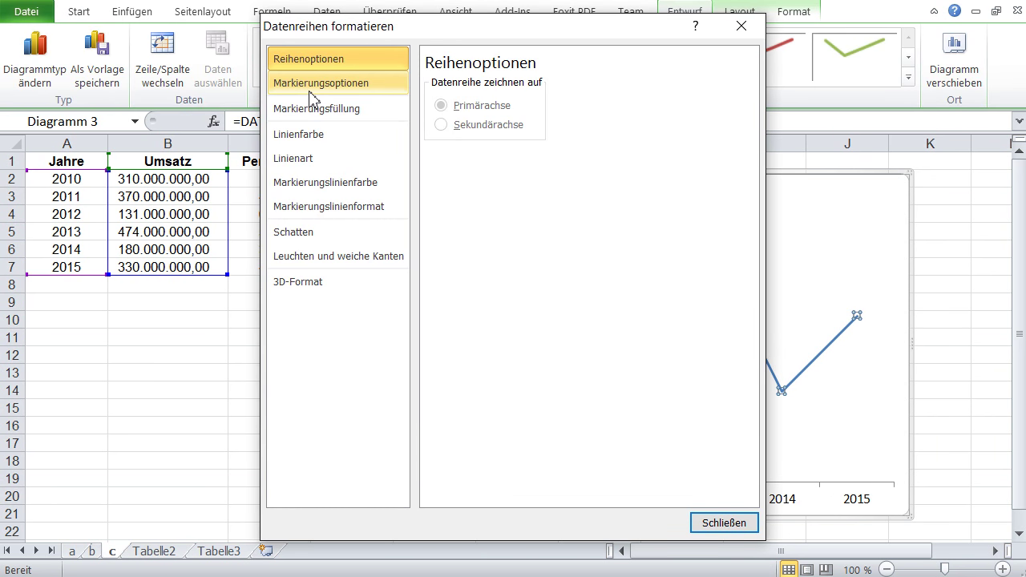
Step: Give the Umsatz line a solid red colour
left_click(313, 134)
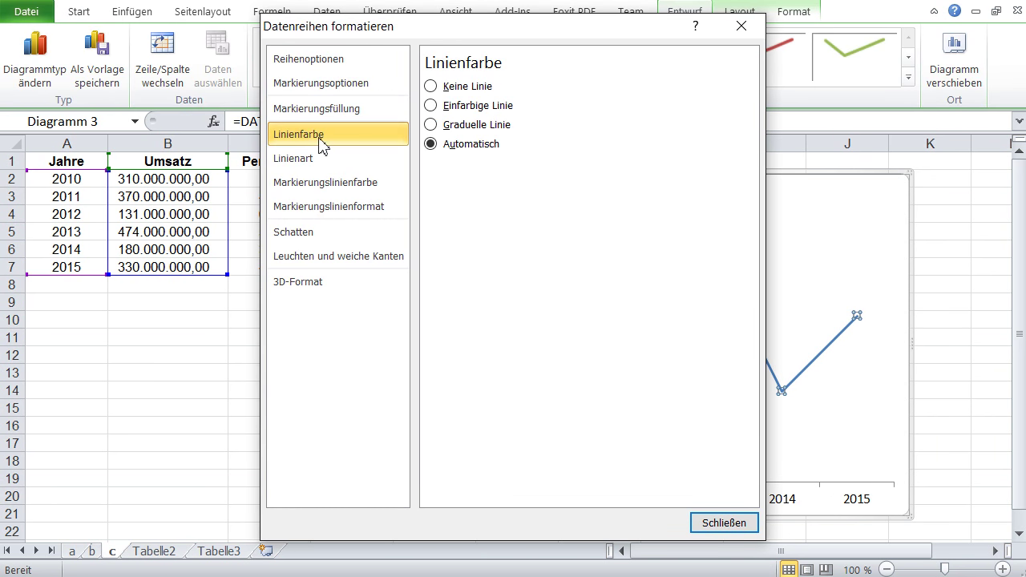
left_click(452, 110)
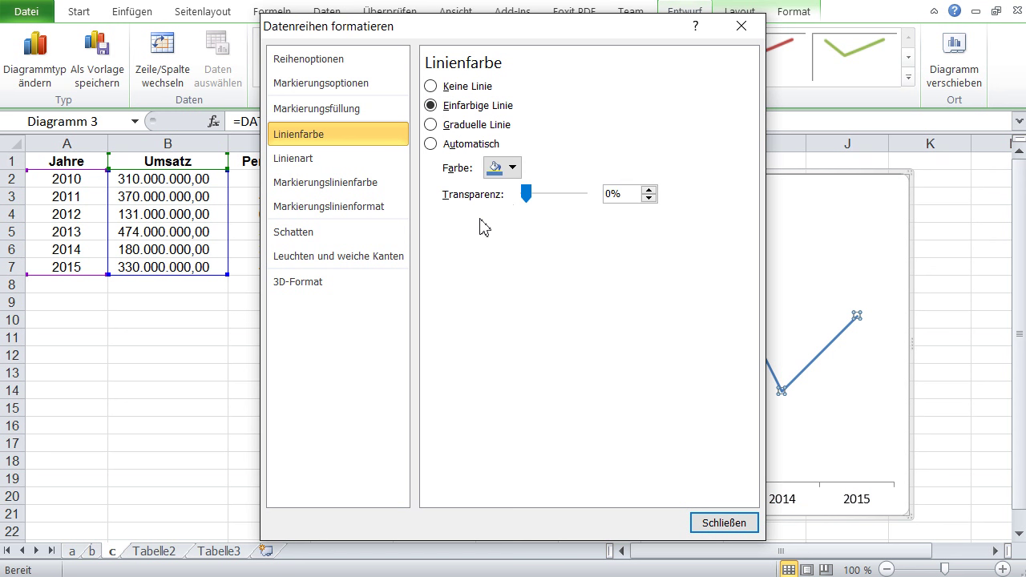
left_click(517, 170)
left_click(507, 306)
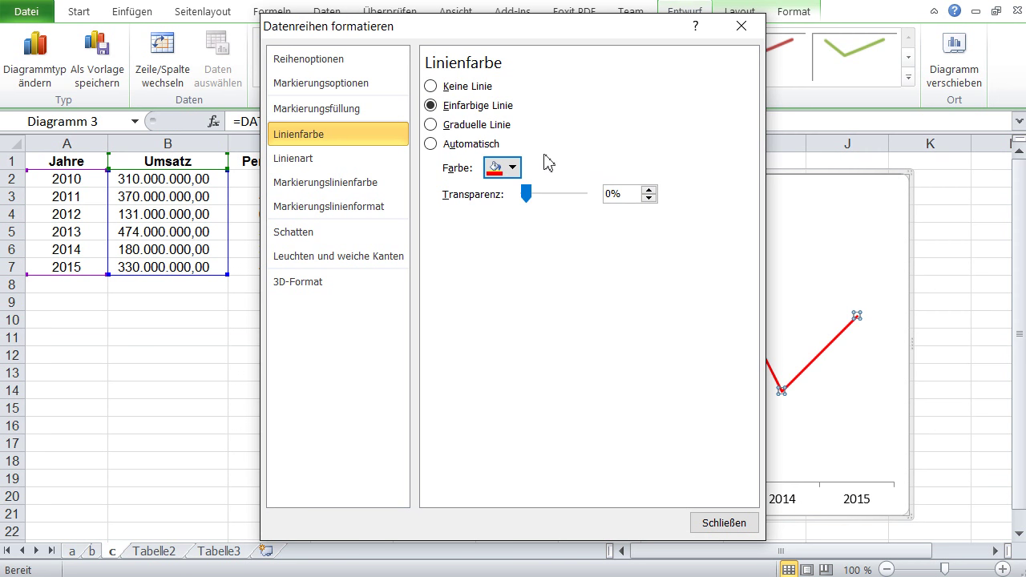
mouse_move(565, 34)
left_mouse_down()
mouse_move(268, 371)
mouse_move(540, 31)
left_mouse_up()
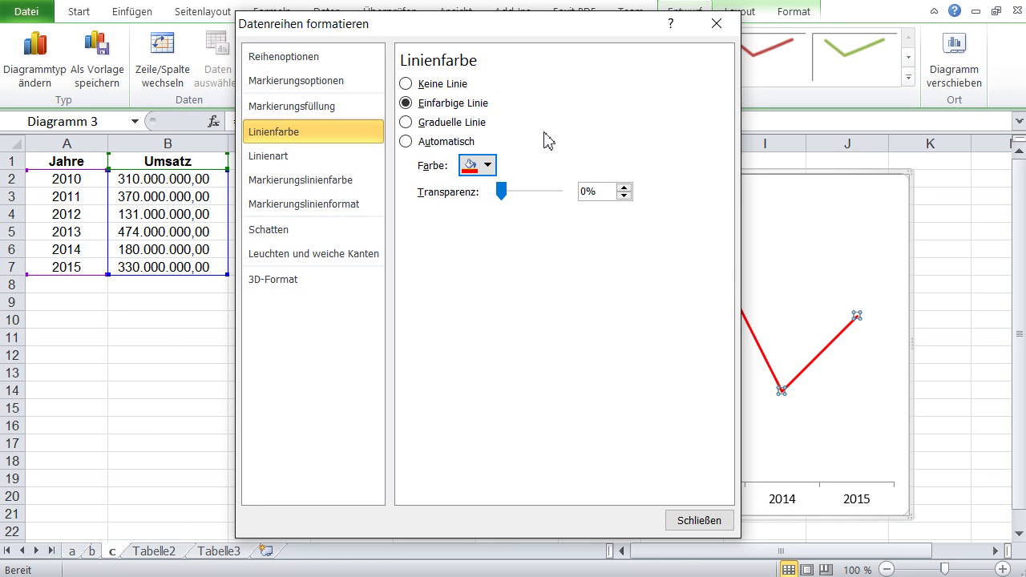
Step: Set the Umsatz line width to 3 pt and smooth the line
left_click(269, 160)
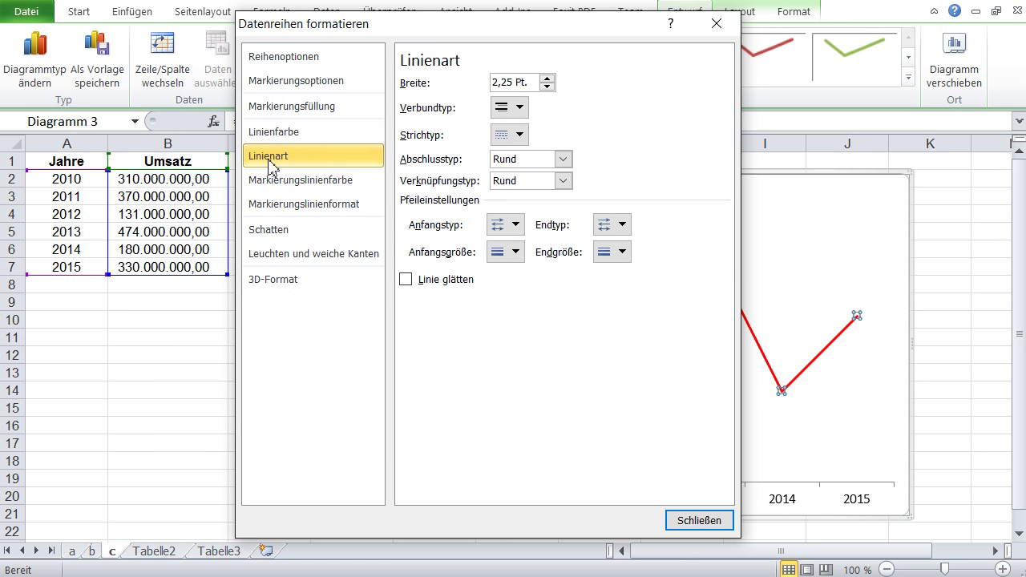
left_click(552, 80)
left_click(550, 79)
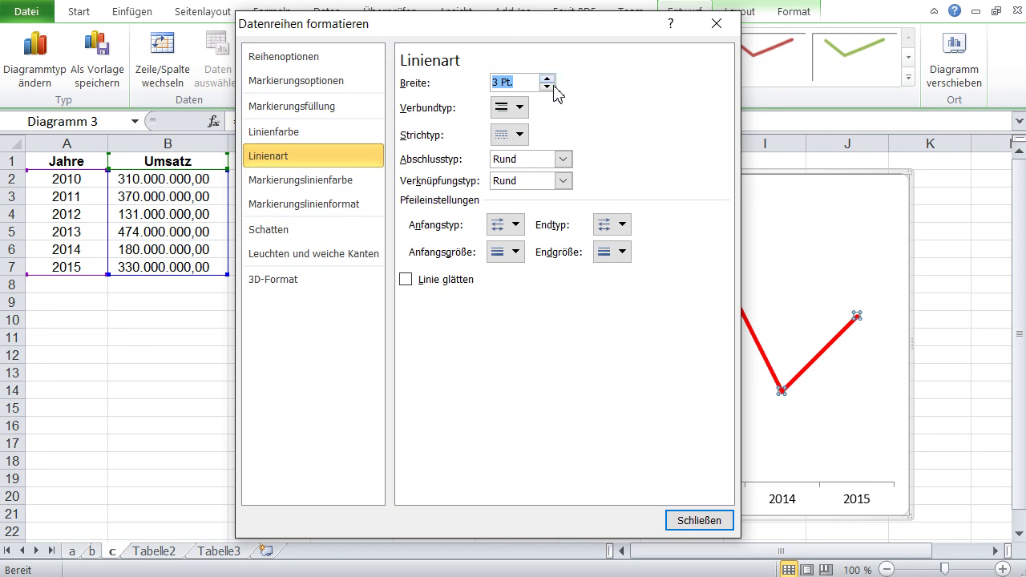
left_click_drag(500, 24, 289, 292)
left_click_drag(387, 304, 557, 26)
left_click(366, 270)
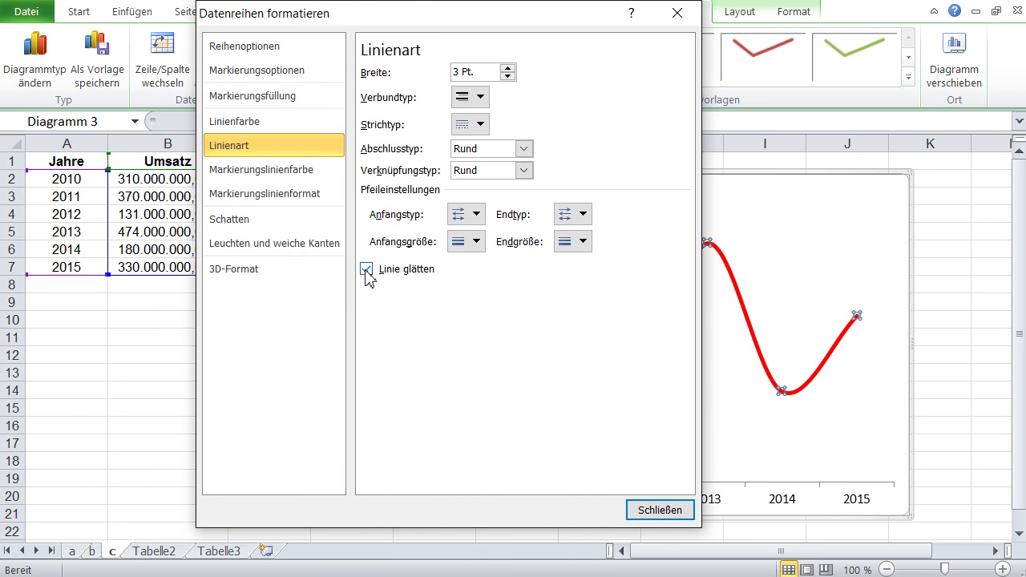
left_click(653, 511)
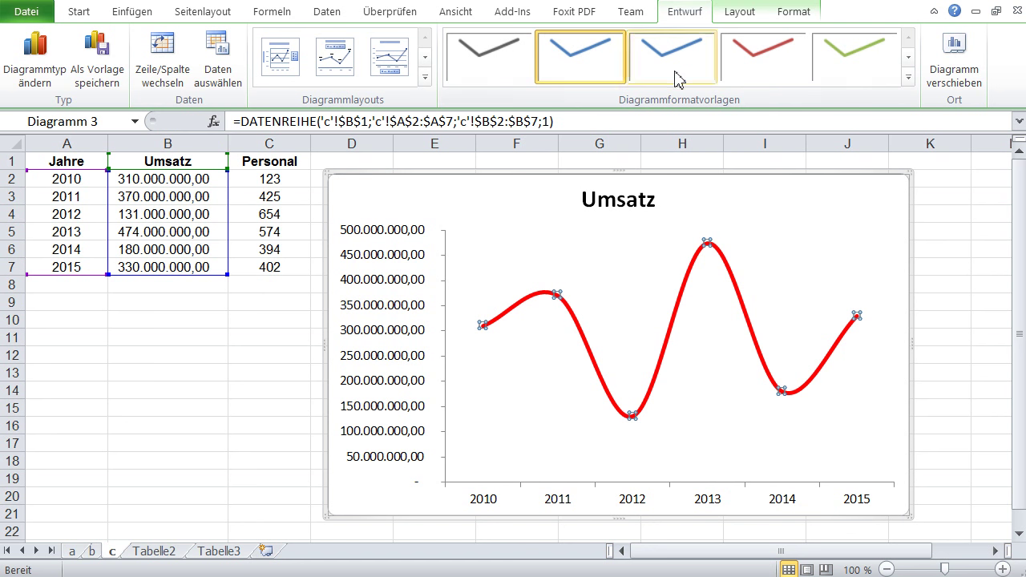
left_click(196, 350)
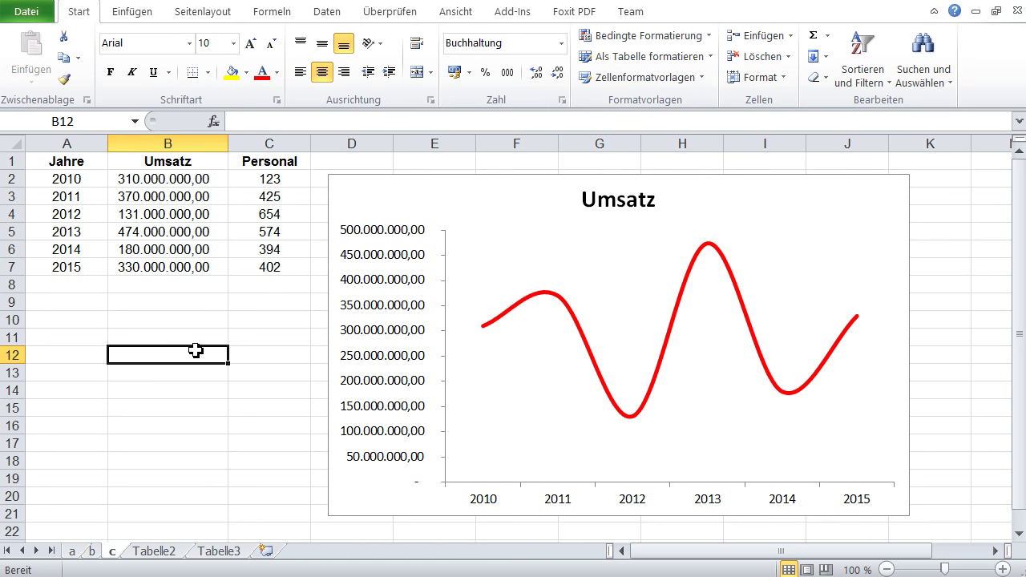
left_click(478, 228)
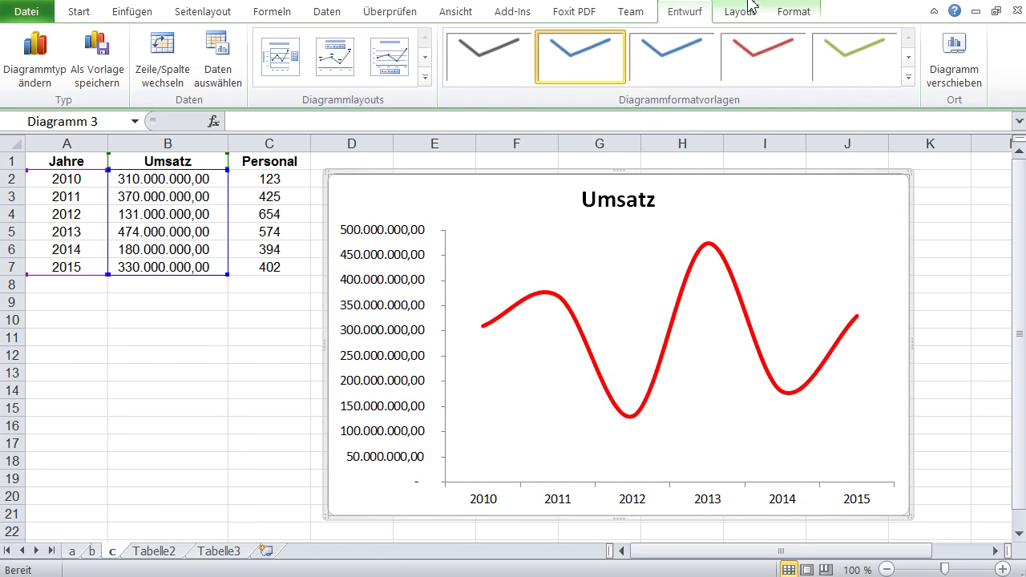
left_click(797, 14)
left_click(750, 16)
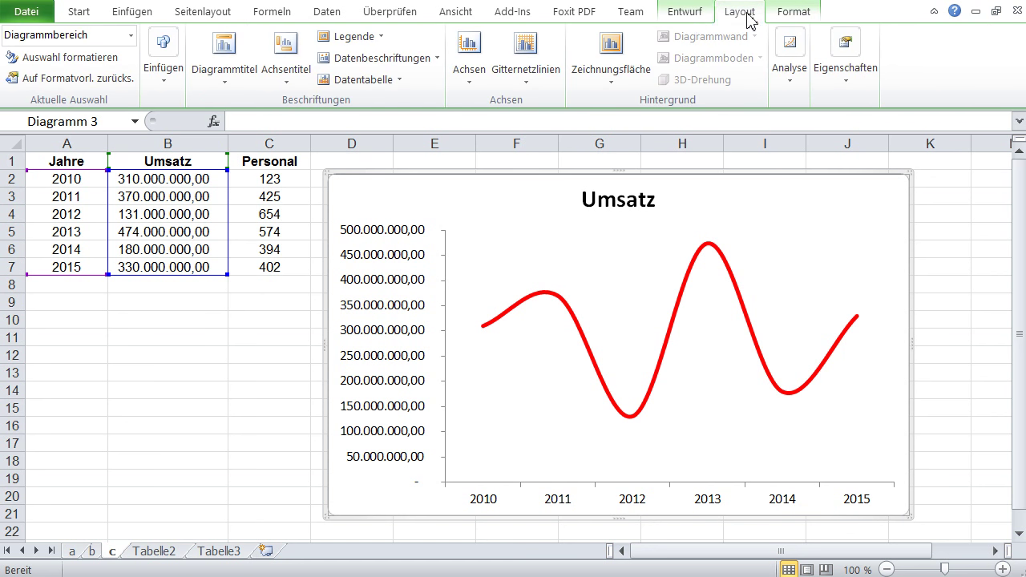
left_click(686, 24)
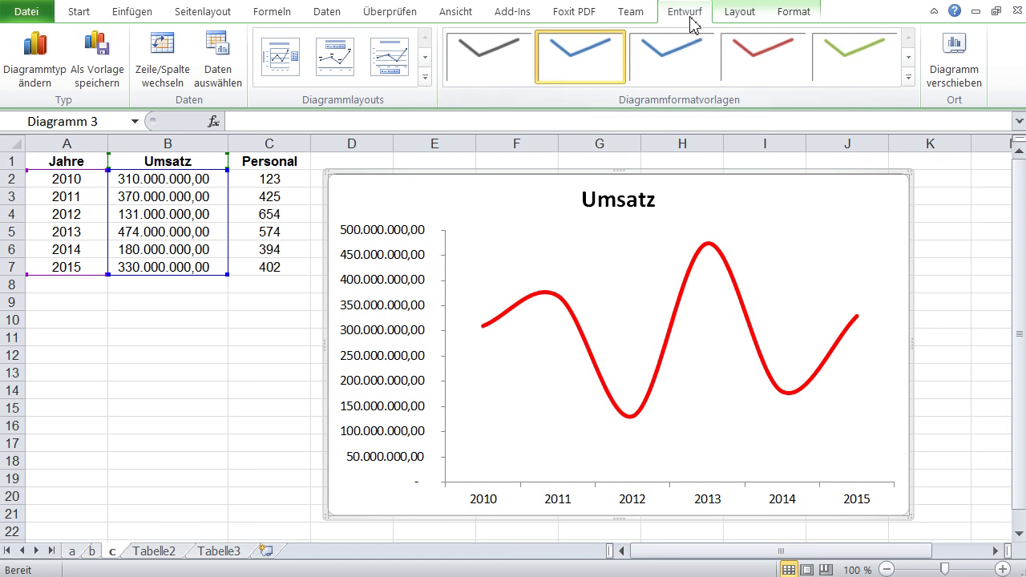
left_click(217, 76)
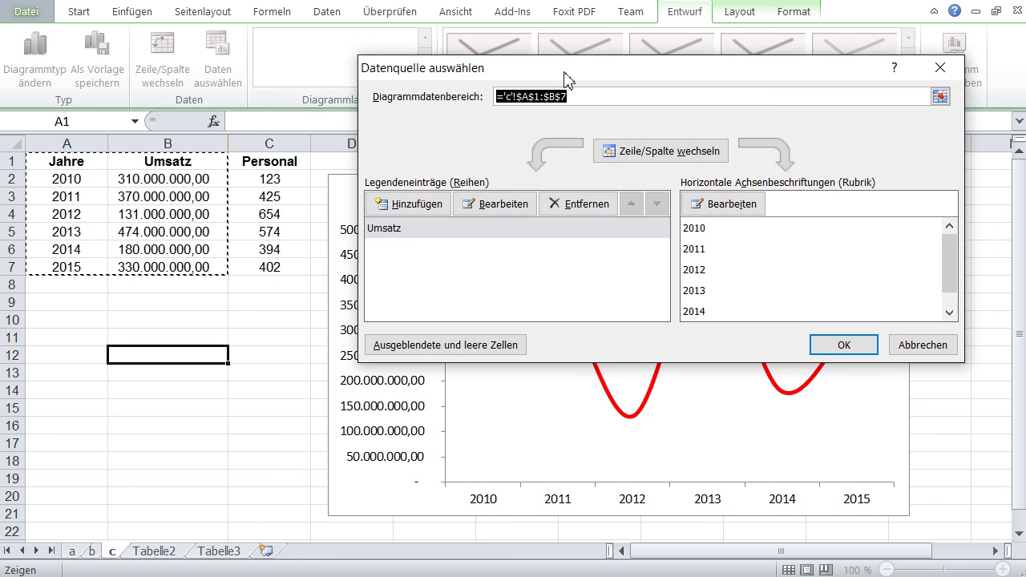
Step: Add a Personal series named from C1 with values C2:C7 to the chart
left_click_drag(564, 78, 564, 112)
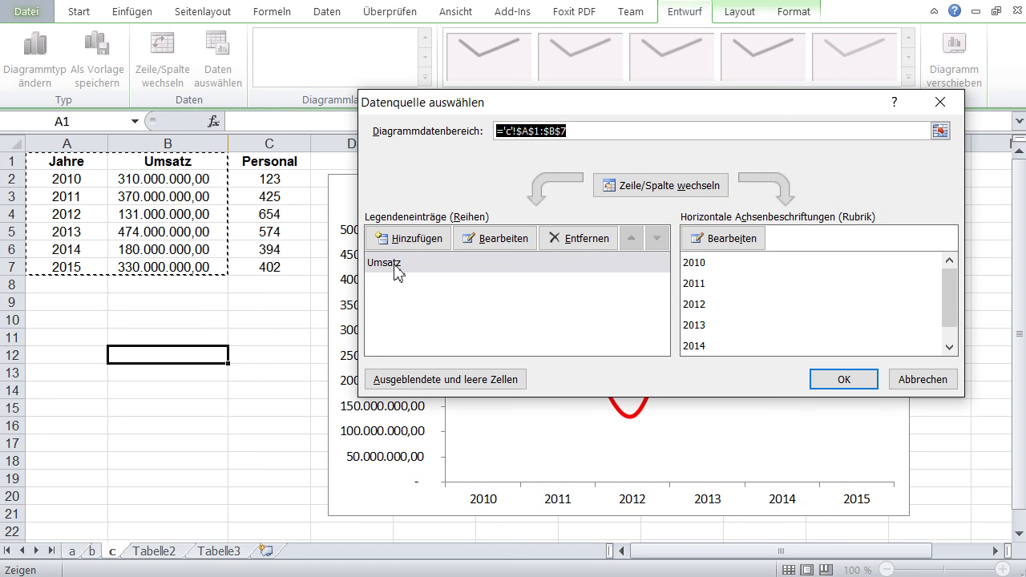
left_click_drag(550, 110, 606, 109)
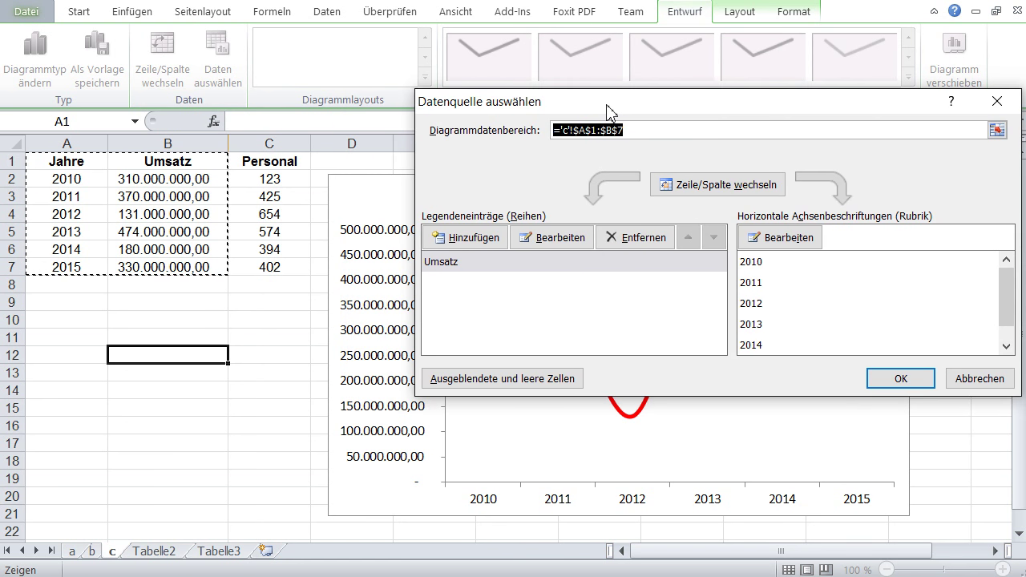
left_click(473, 238)
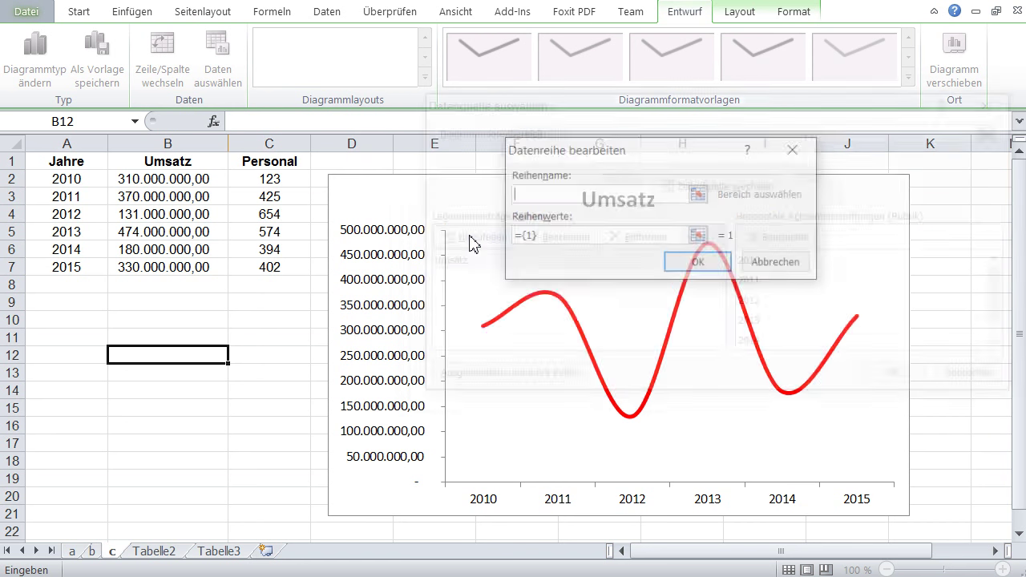
left_click(276, 163)
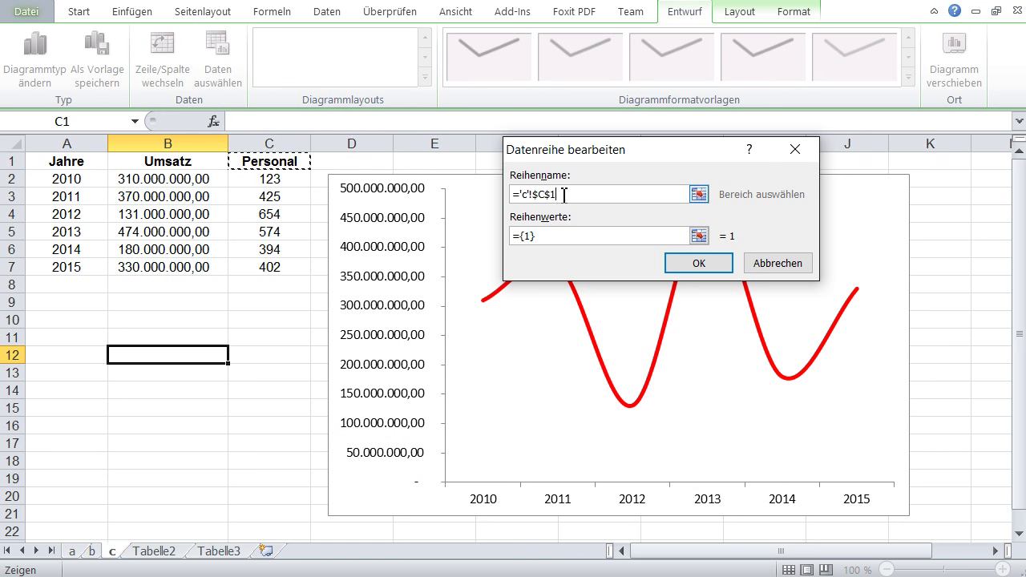
left_click_drag(550, 236, 513, 240)
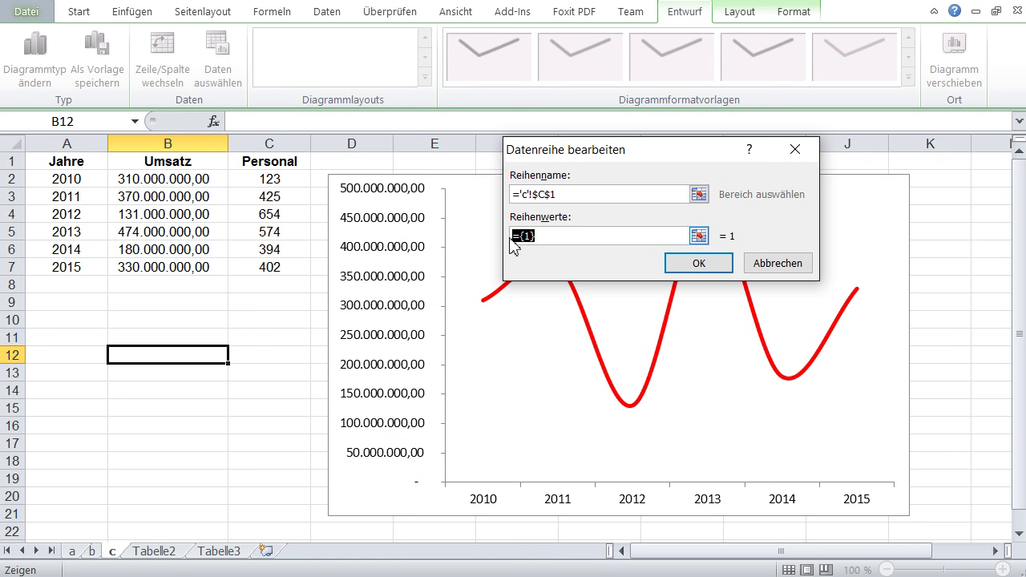
key("BackSpace")
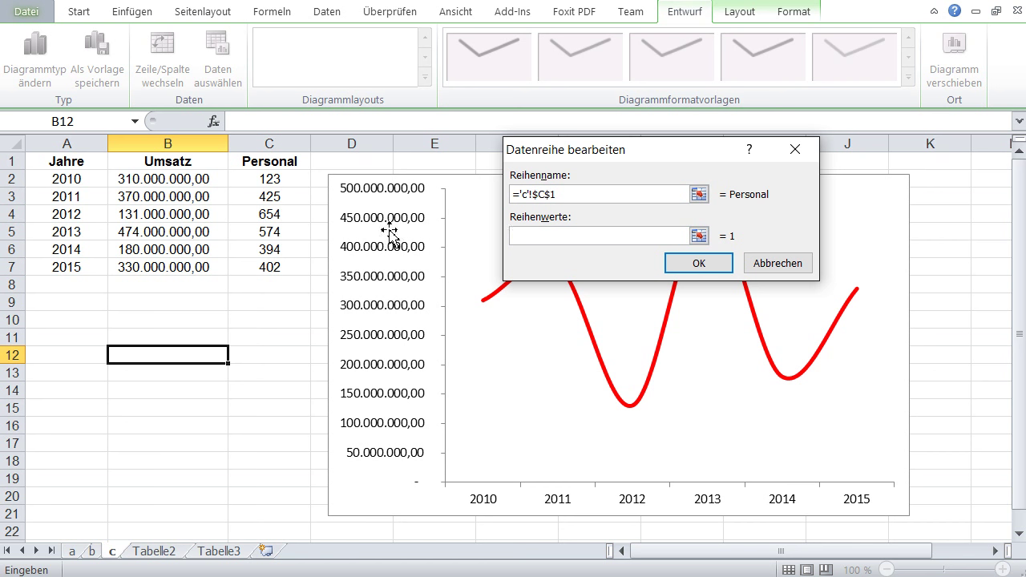
left_click_drag(277, 184, 279, 271)
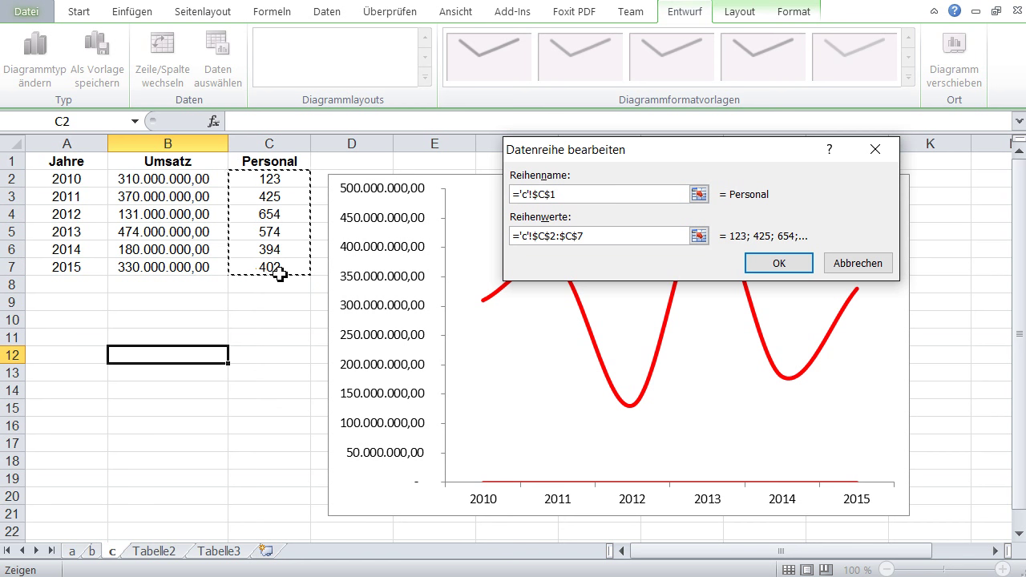
left_click(799, 269)
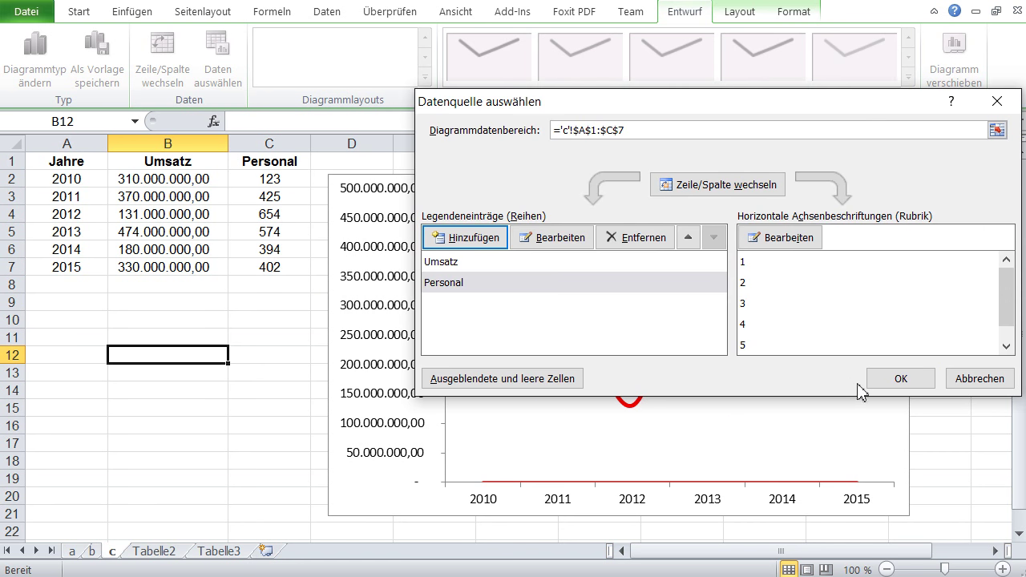
left_click(897, 383)
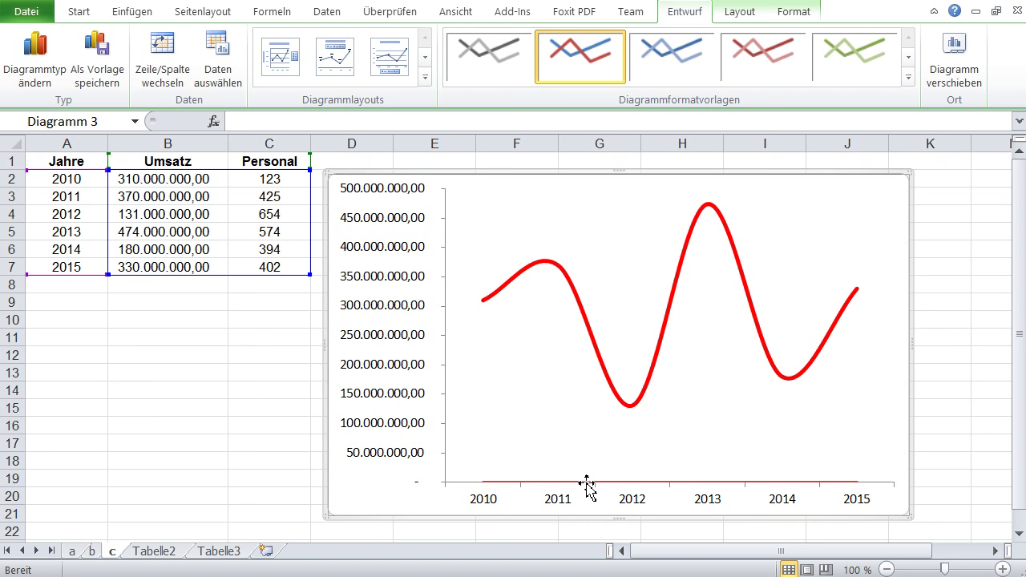
double_click(587, 484)
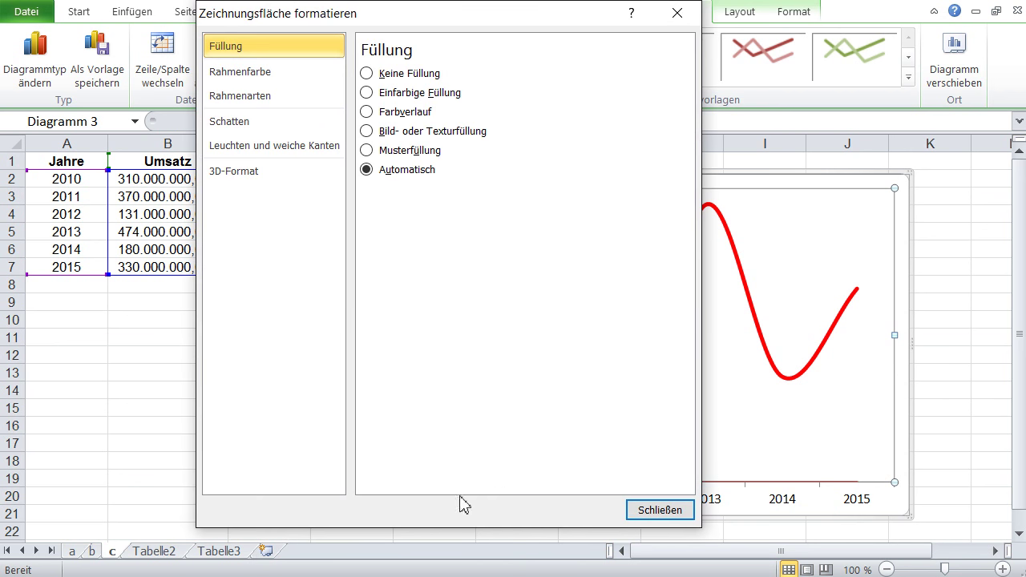
left_click(638, 510)
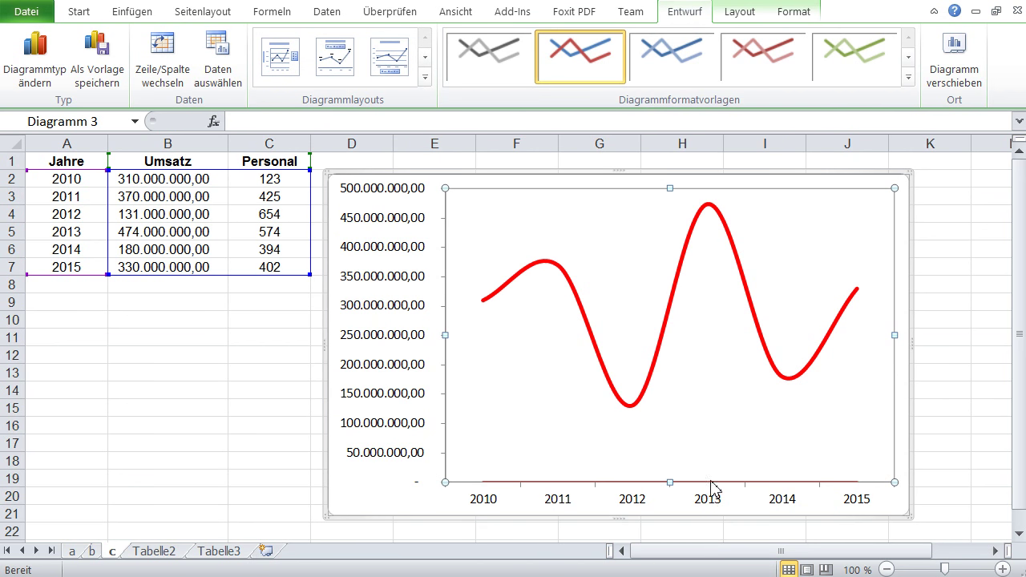
left_click(145, 459)
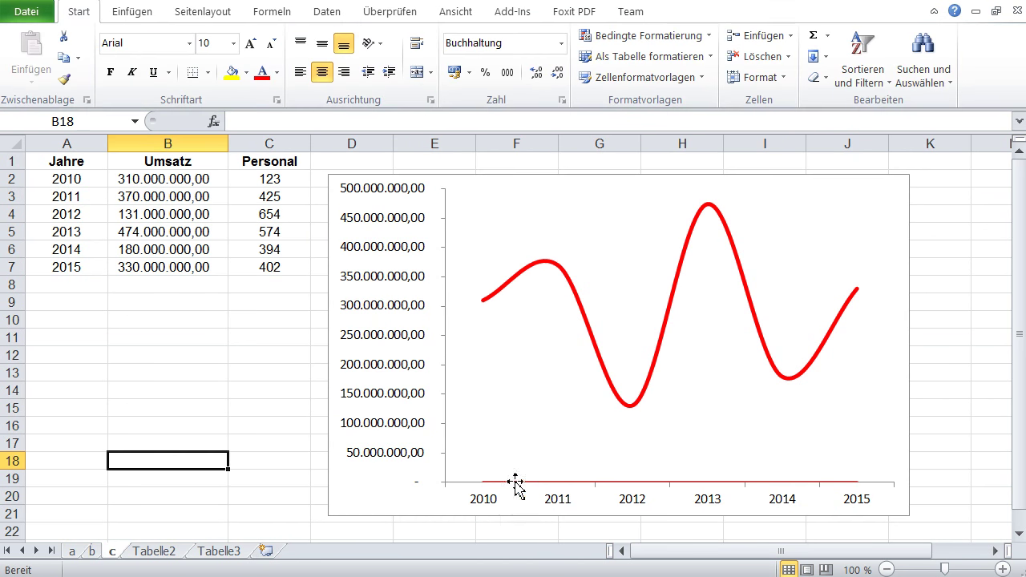
double_click(596, 487)
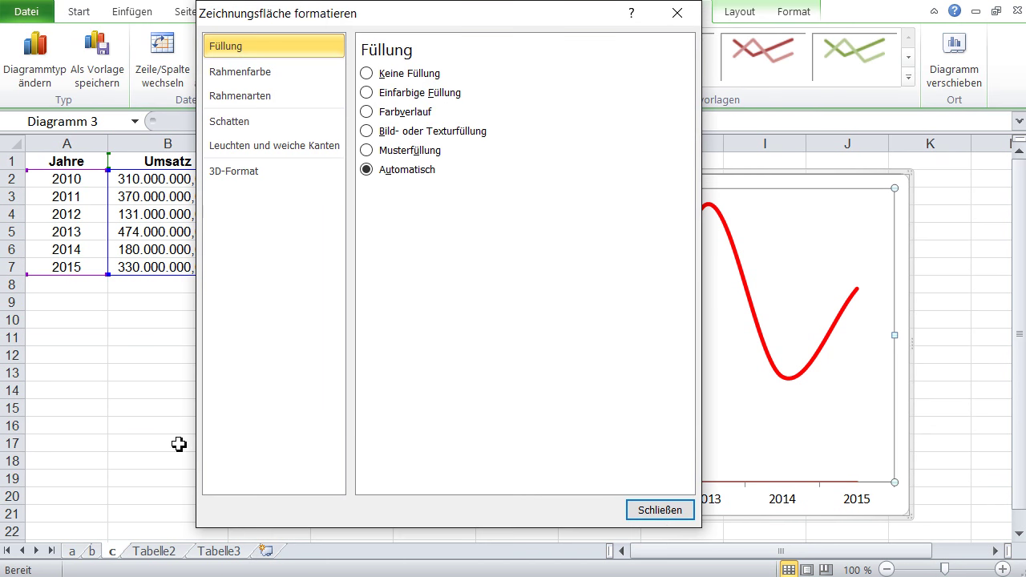
left_click(674, 509)
left_click(227, 442)
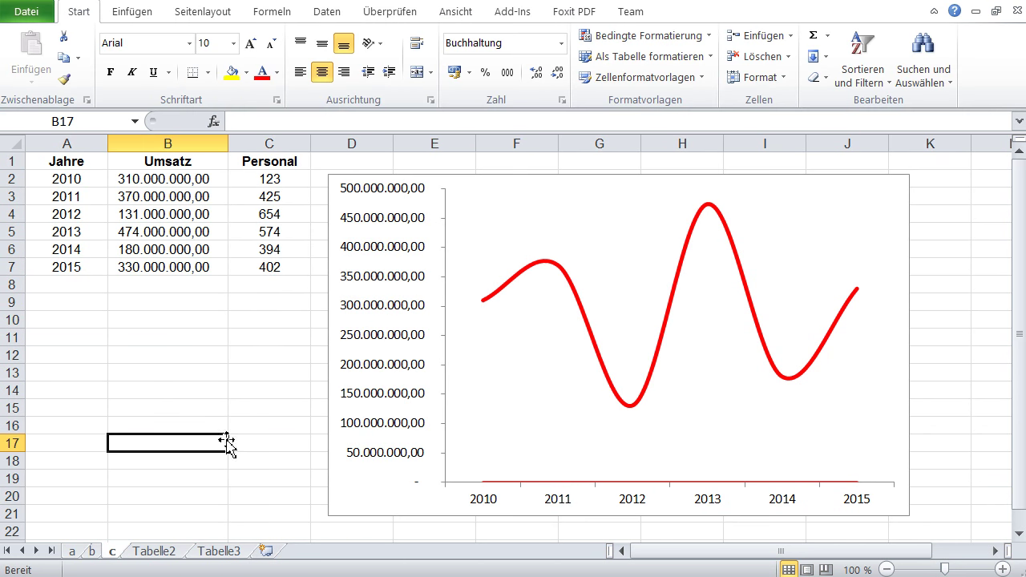
double_click(590, 482)
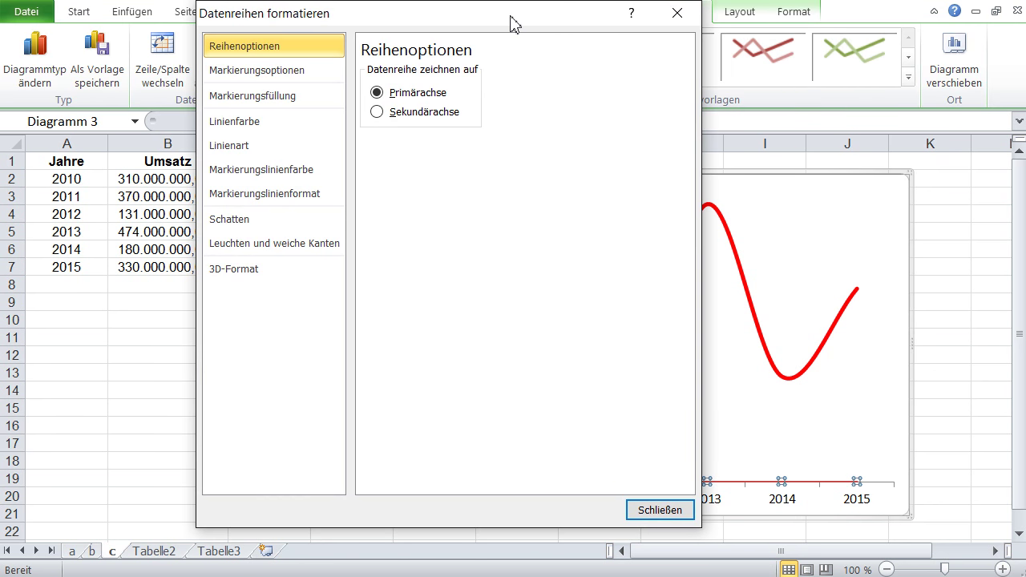
Step: Plot the Personal series on the secondary axis as a solid blue line
left_click_drag(510, 16, 639, 74)
left_click(551, 170)
mouse_move(569, 78)
left_mouse_down()
mouse_move(559, 105)
mouse_move(349, 349)
left_mouse_up()
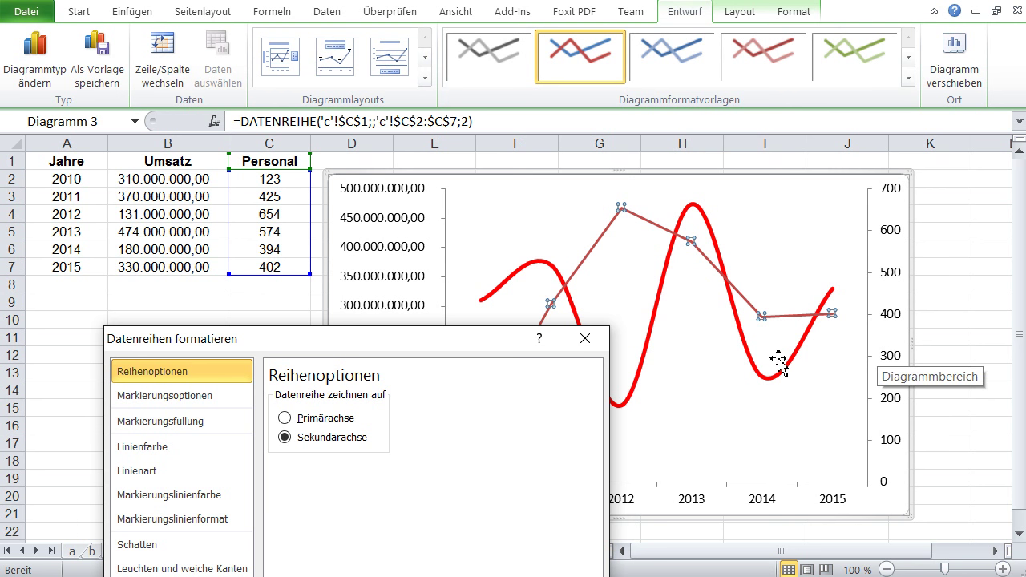
mouse_move(495, 350)
left_mouse_down()
mouse_move(628, 420)
mouse_move(670, 94)
left_mouse_up()
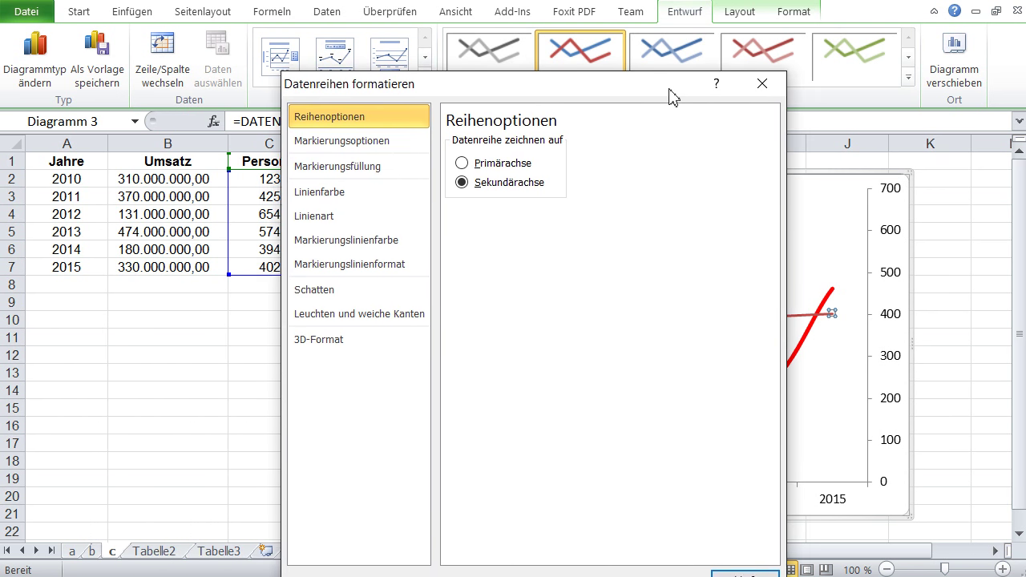
left_click(343, 196)
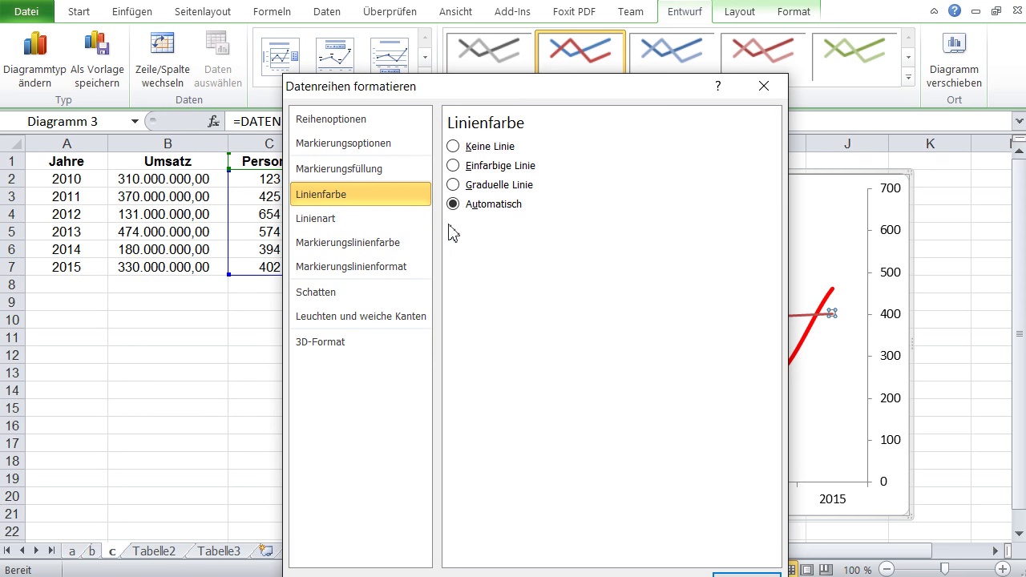
left_click(484, 167)
left_click(535, 229)
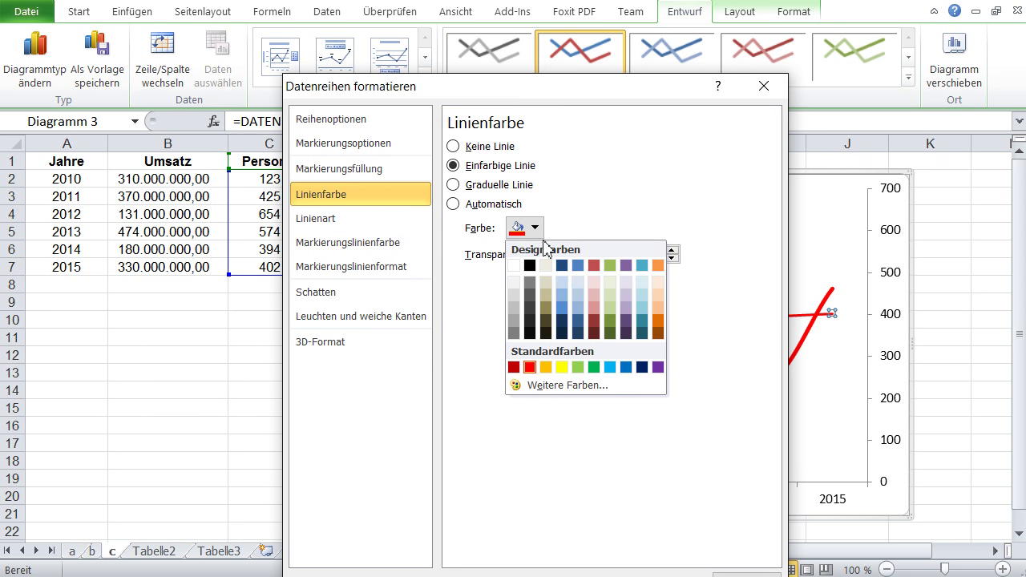
left_click(626, 367)
Step: Set the Personal line width to 3 pt and smooth it
left_click(345, 228)
left_click(594, 142)
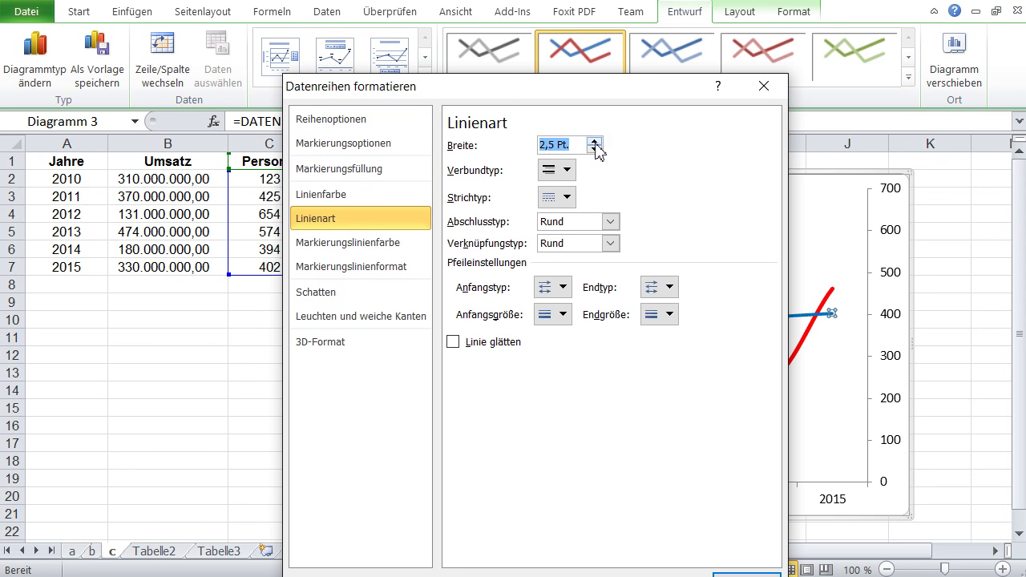
left_click(594, 142)
left_click(466, 344)
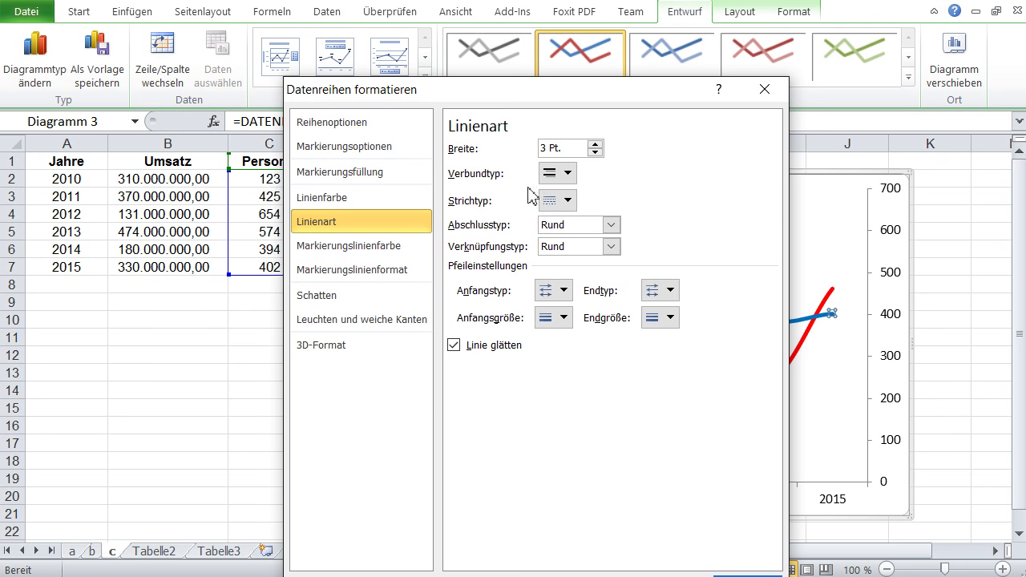
mouse_move(523, 99)
left_mouse_down()
mouse_move(374, 178)
mouse_move(395, 51)
left_mouse_up()
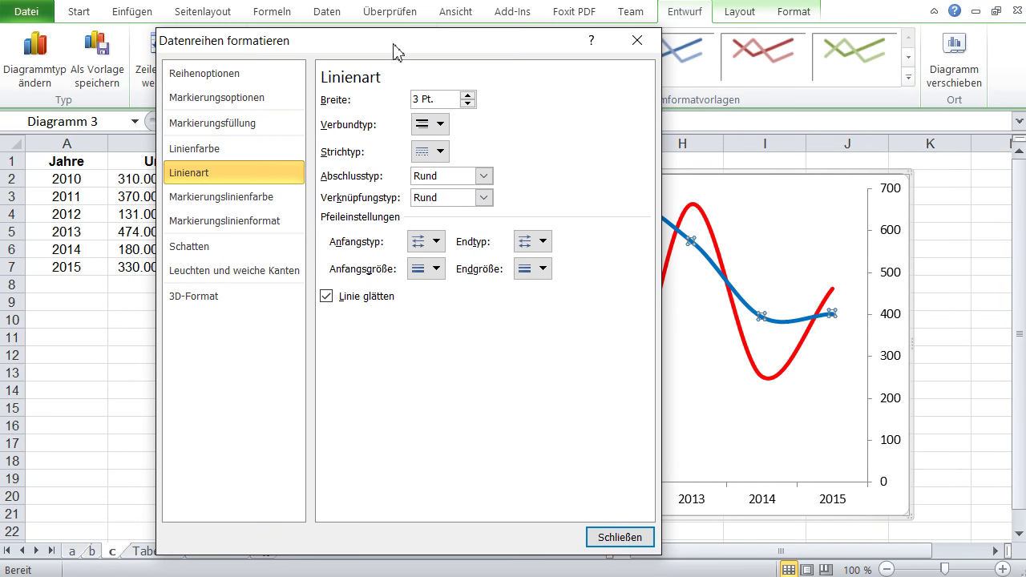
left_click(606, 540)
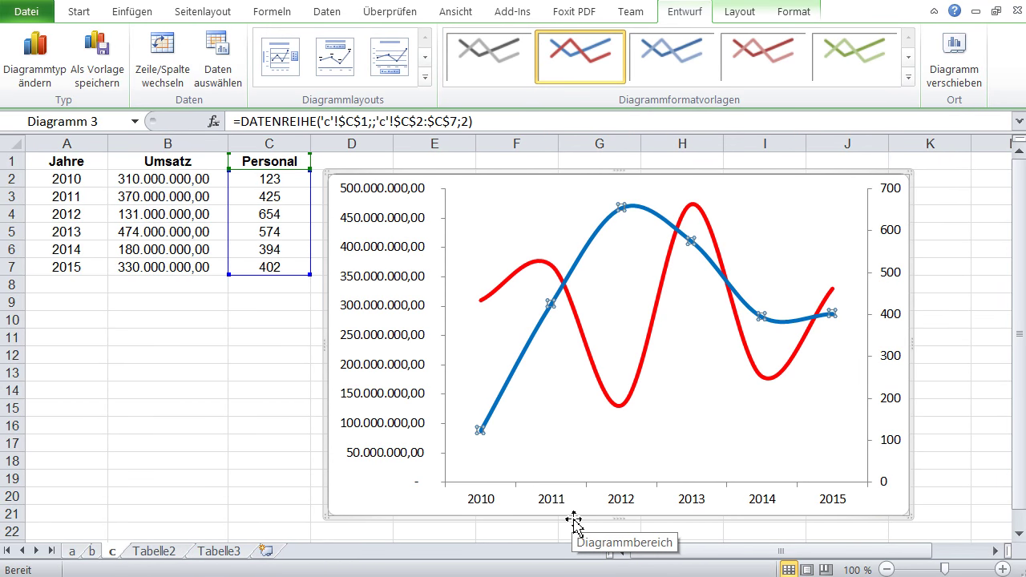
Step: Add a legend on the right side of the chart
left_click(263, 408)
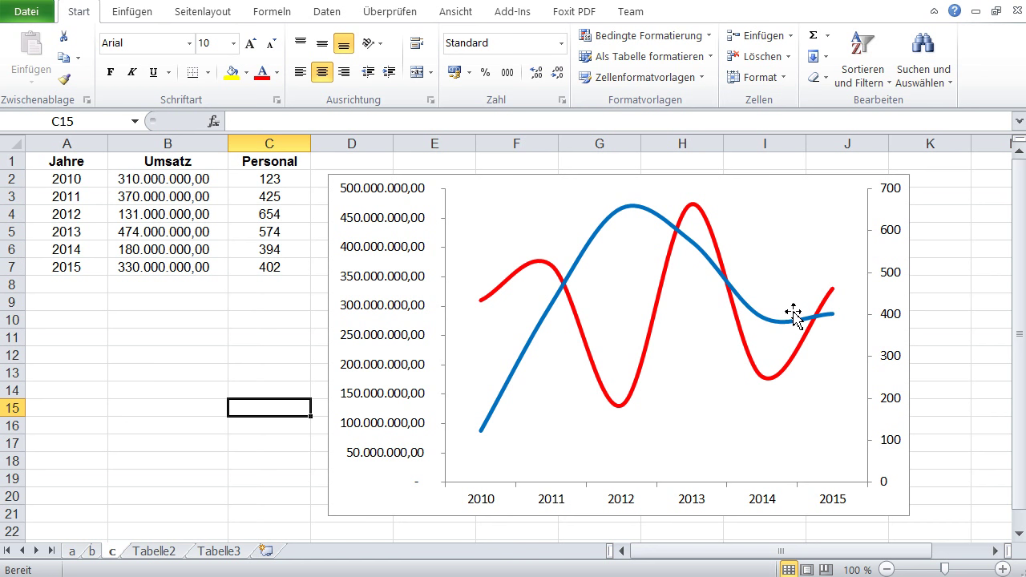
left_click(782, 284)
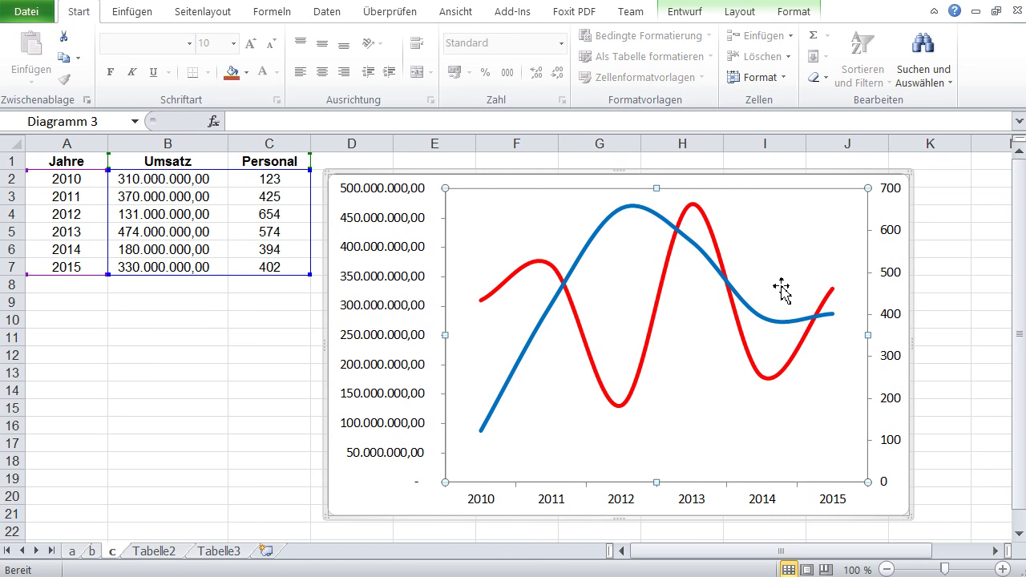
left_click(691, 14)
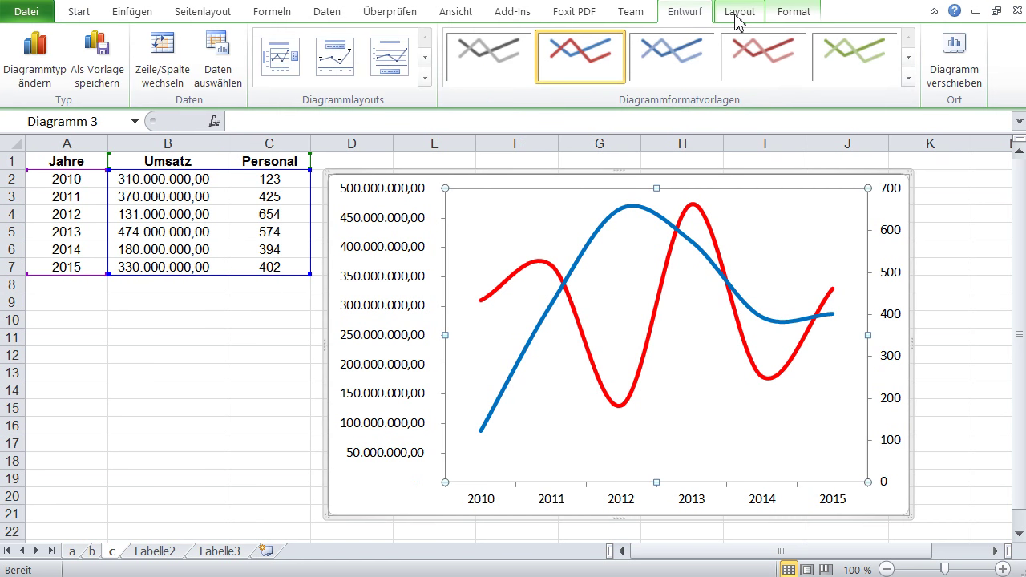
left_click(740, 15)
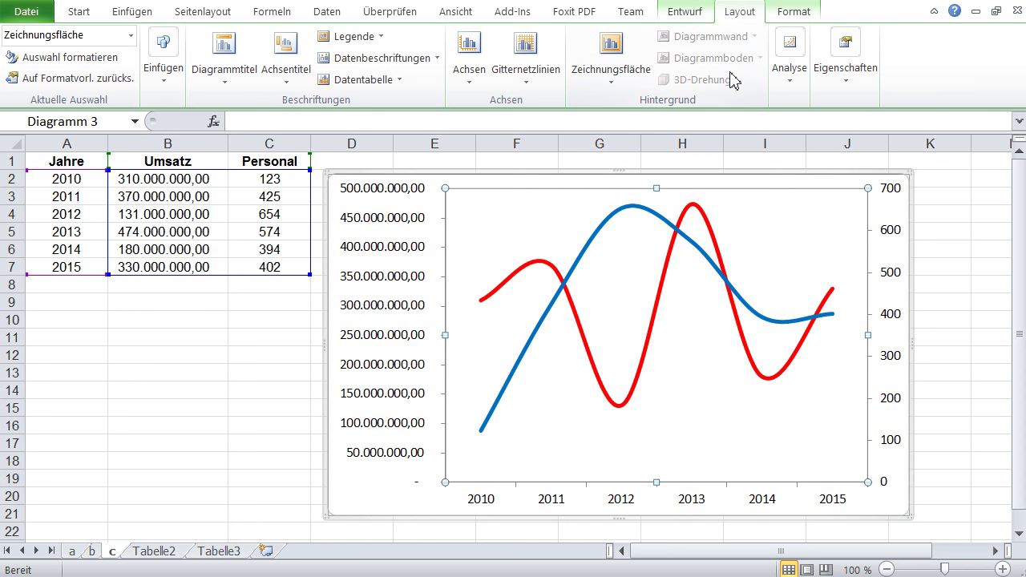
left_click(382, 39)
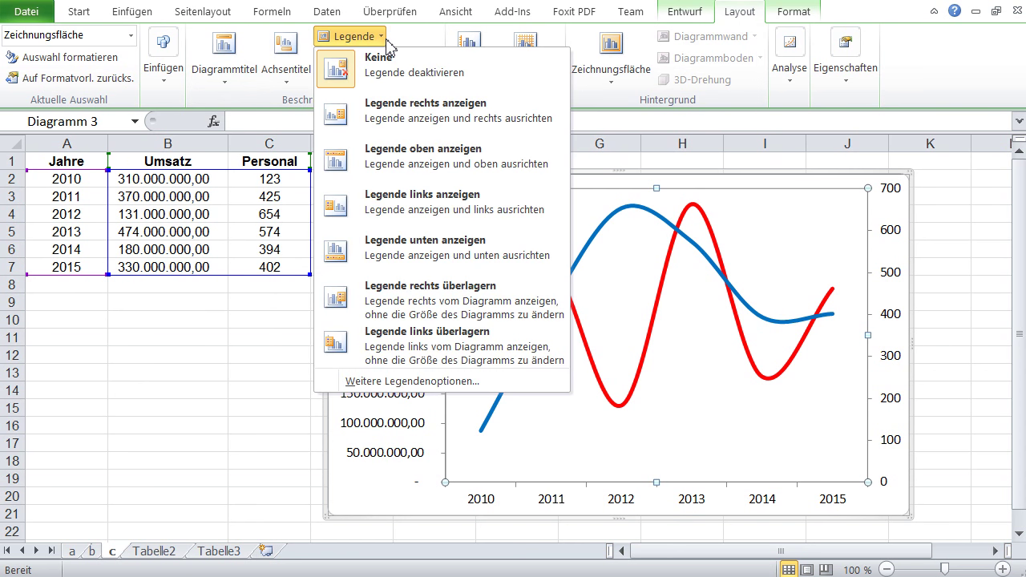
left_click(414, 126)
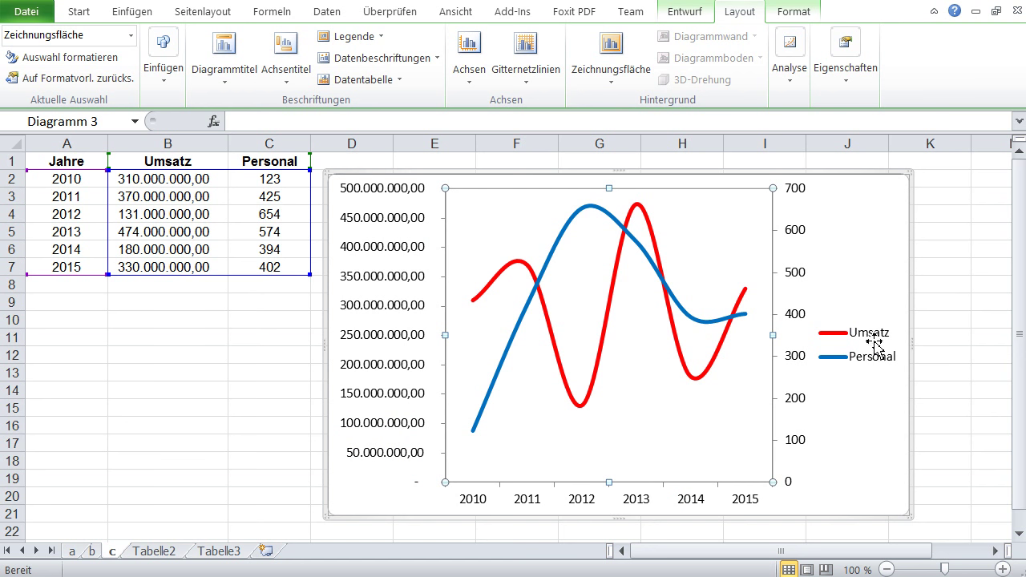
Step: Delete the chart legend and return to the worksheet
left_click(872, 343)
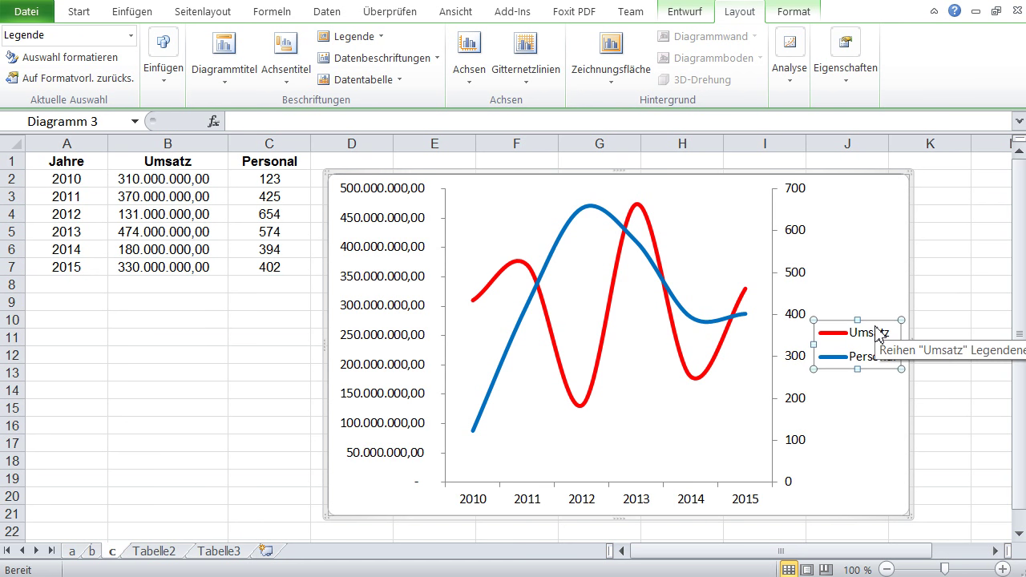
key("Delete")
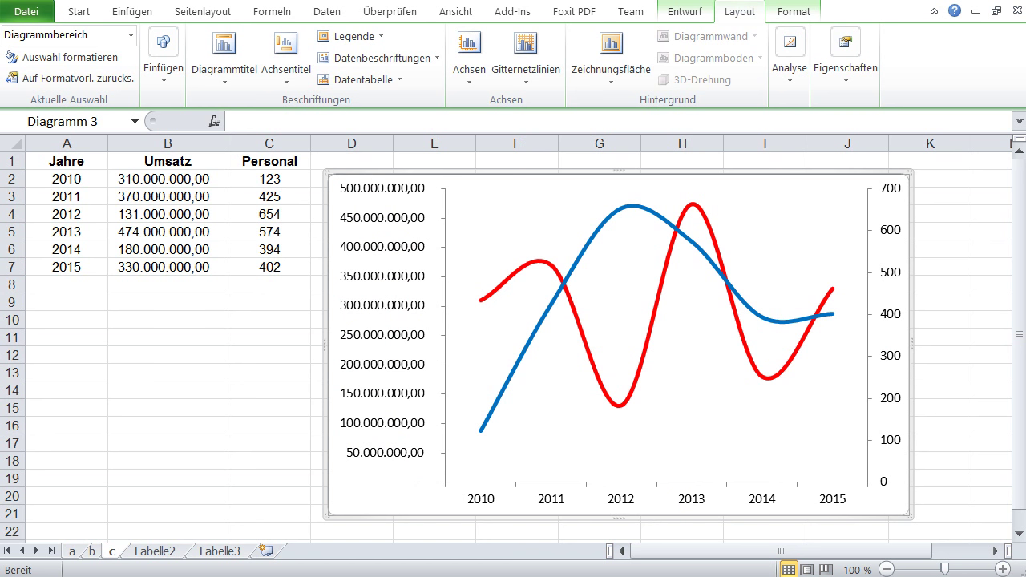
key("Escape")
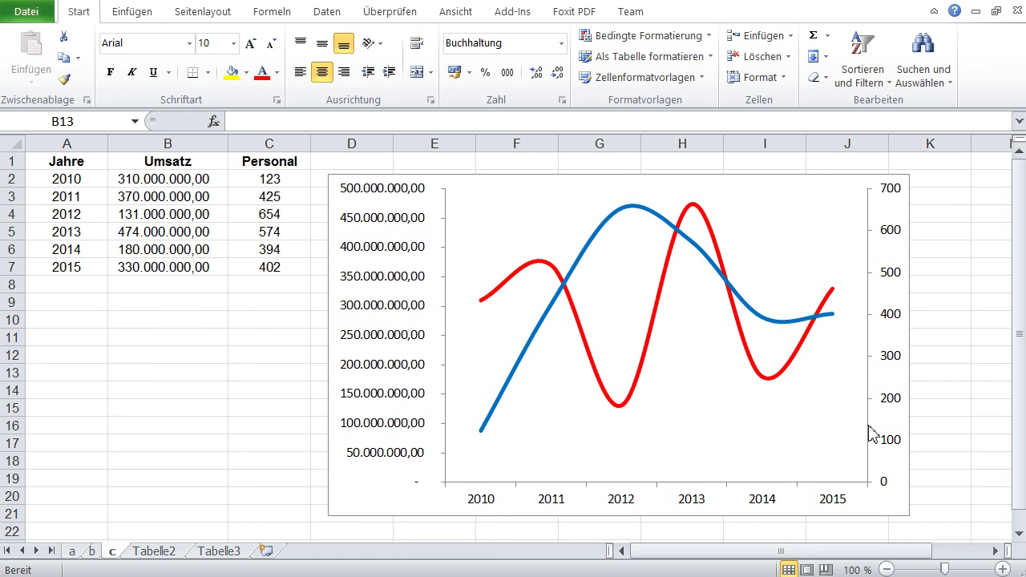
double_click(824, 485)
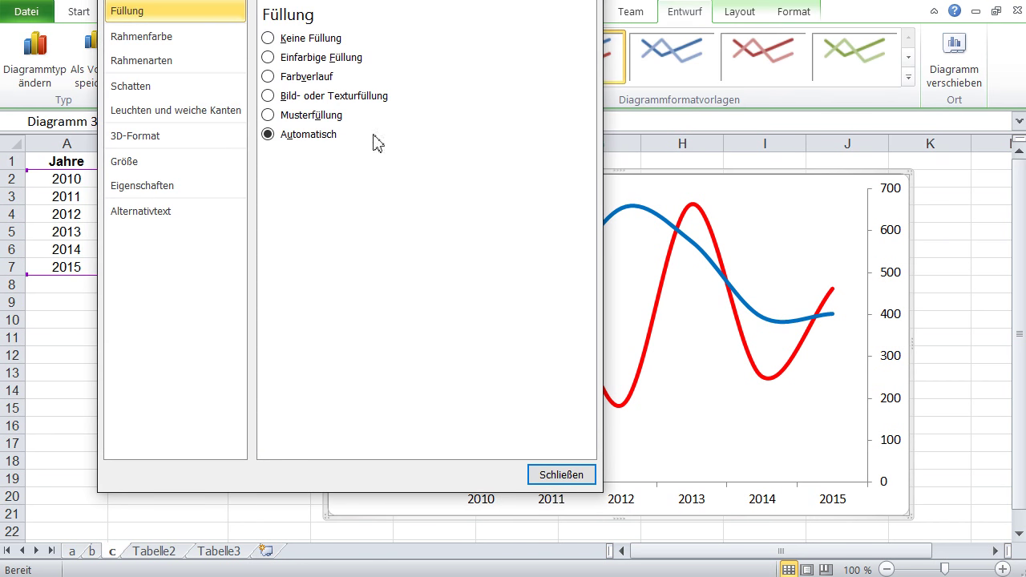
left_click(561, 476)
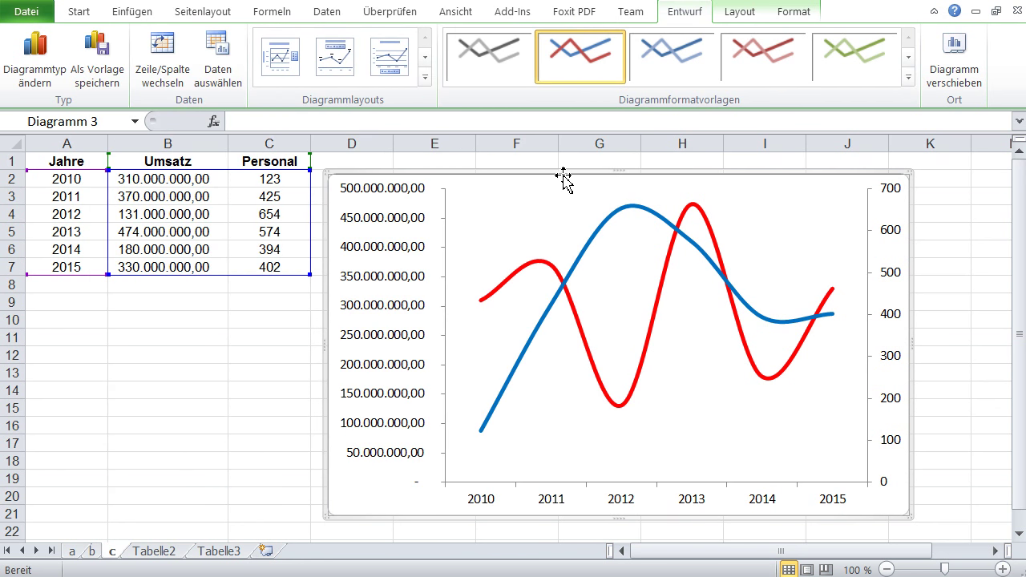
left_click(735, 18)
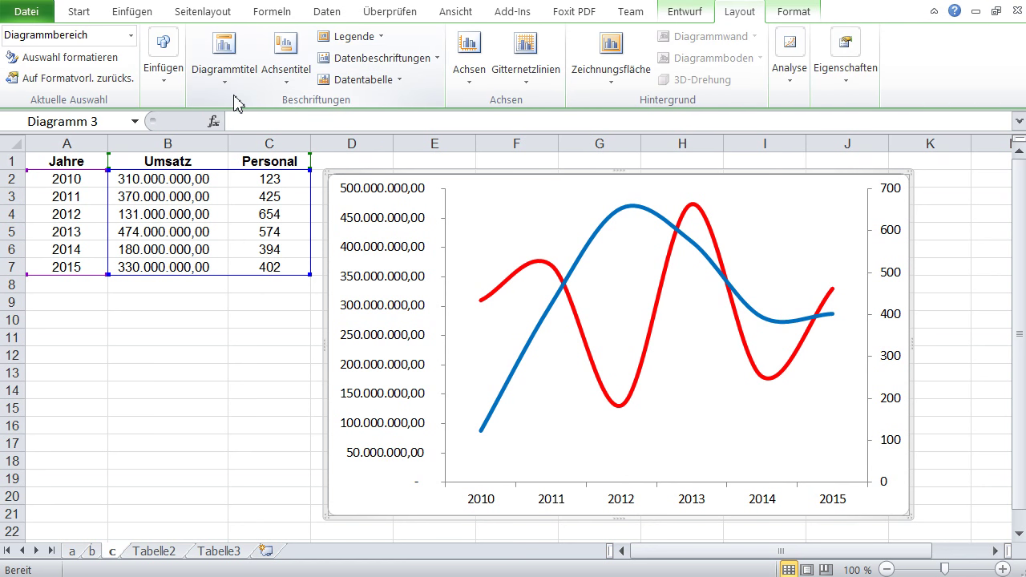
left_click(681, 13)
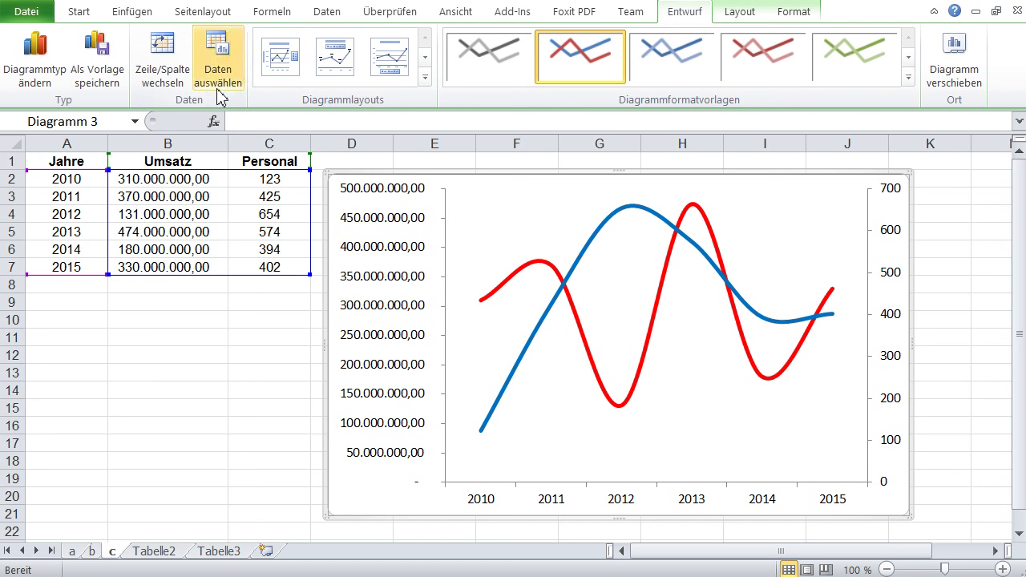
left_click(35, 76)
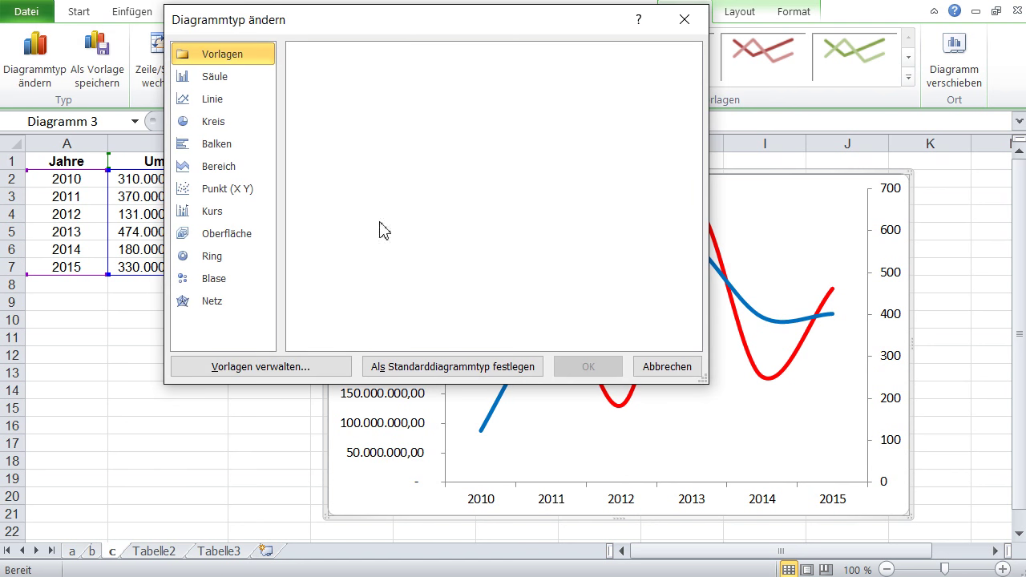
left_click(234, 77)
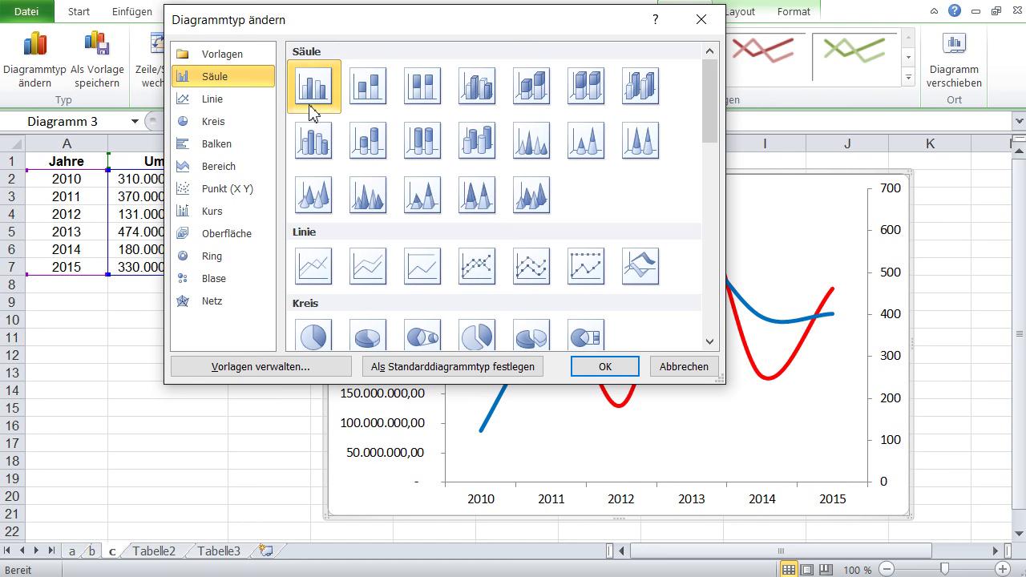
left_click(615, 370)
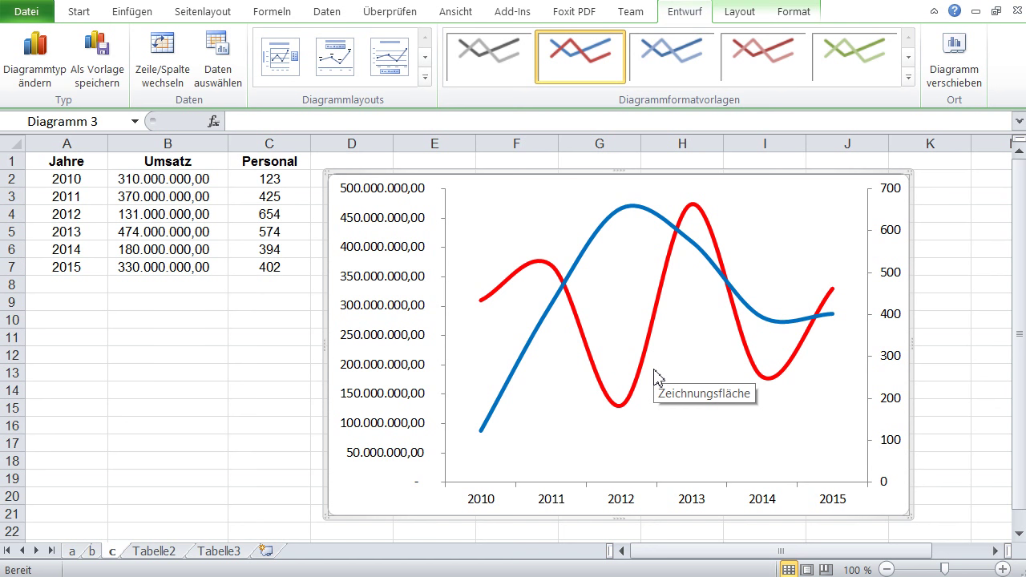
double_click(591, 250)
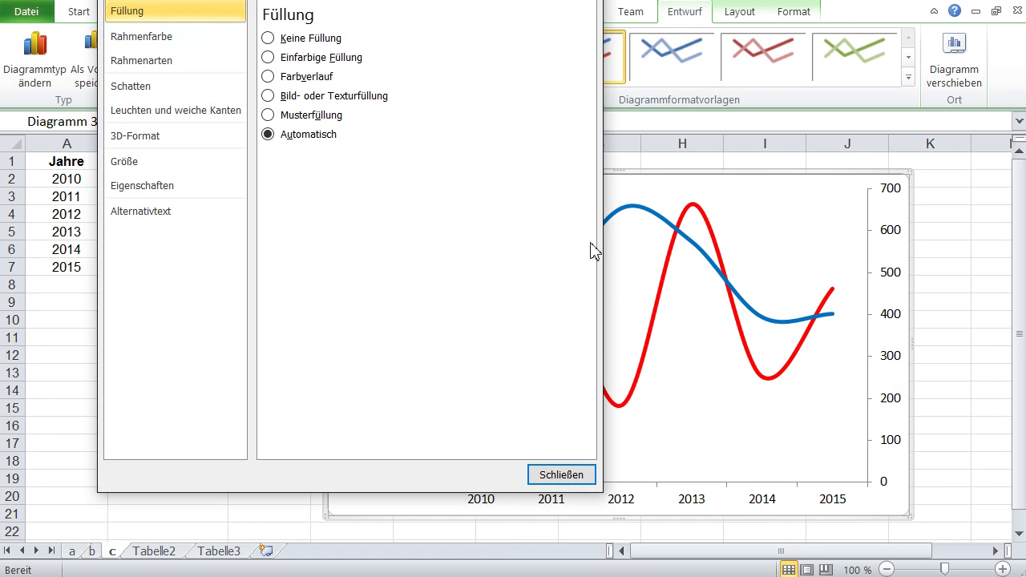
left_click(161, 212)
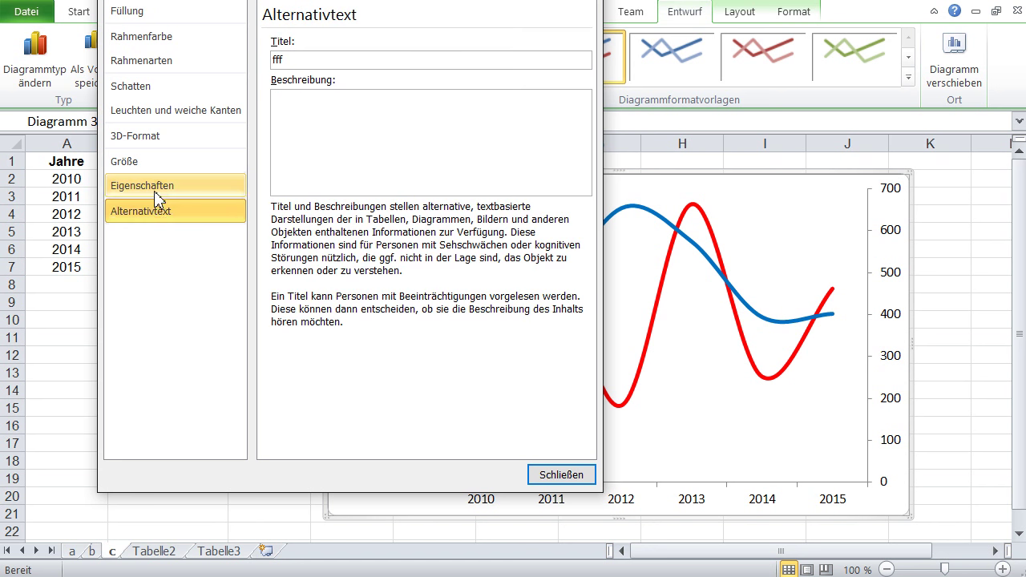
left_click(154, 188)
left_click(151, 160)
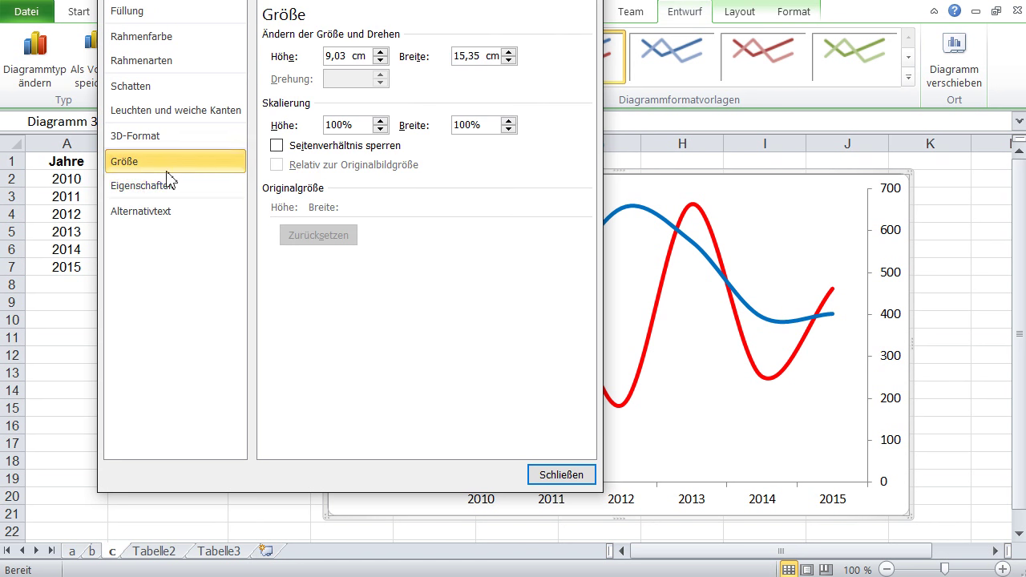
left_click(553, 474)
left_click(599, 381)
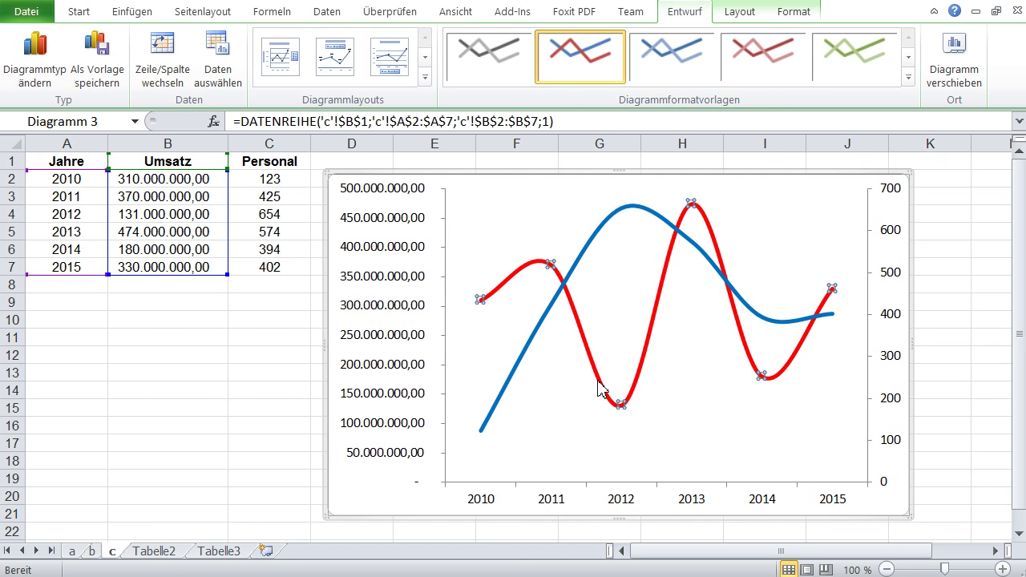
double_click(600, 388)
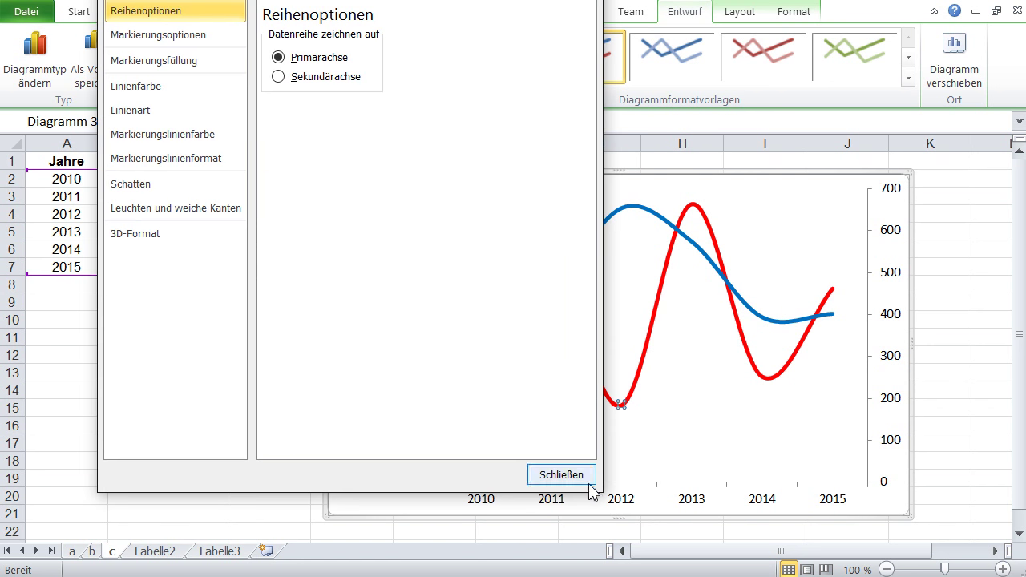
left_click(575, 475)
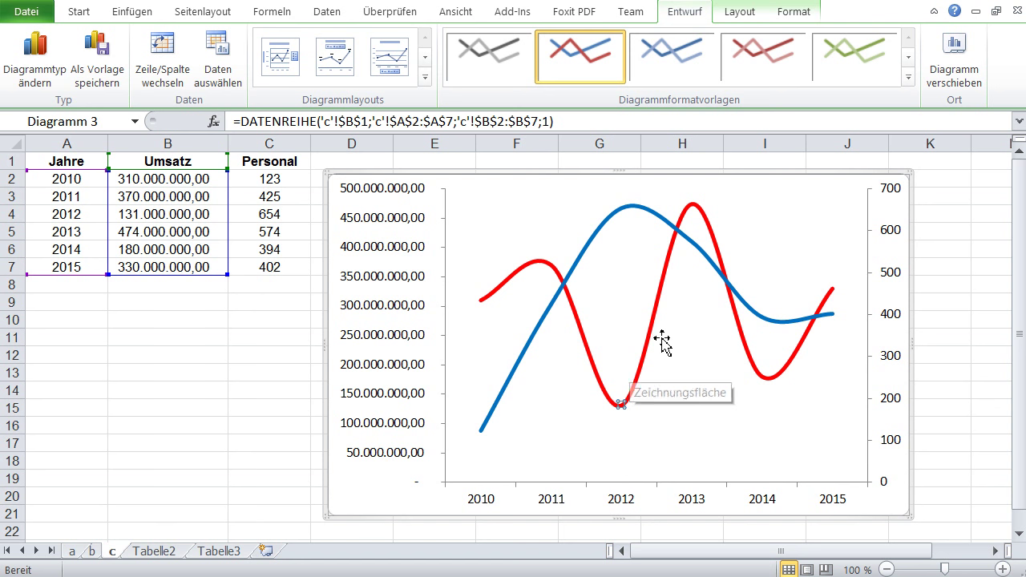
left_click(270, 381)
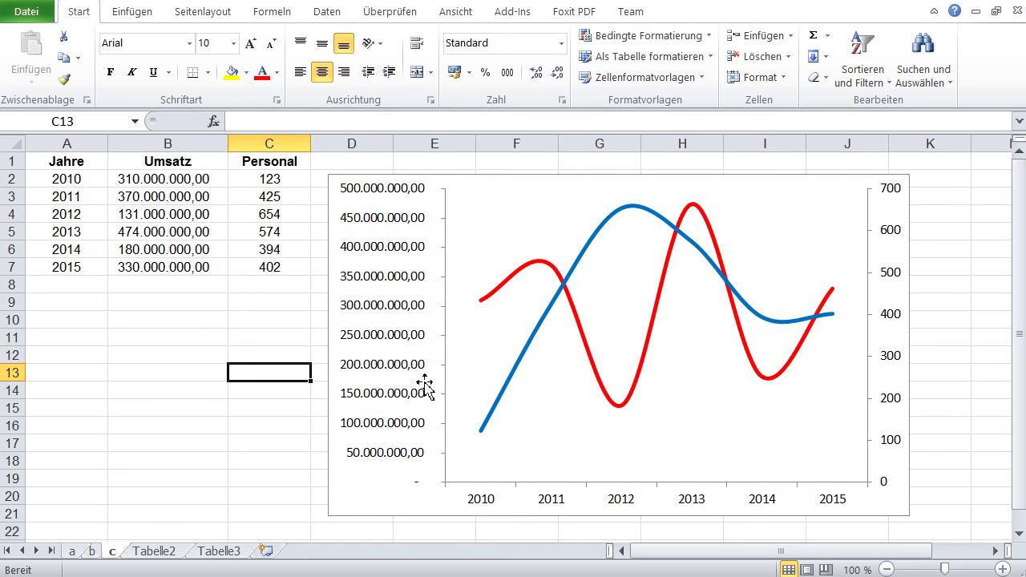
Step: Colour the Umsatz line's segment ending at the 2013 point purple
mouse_move(650, 353)
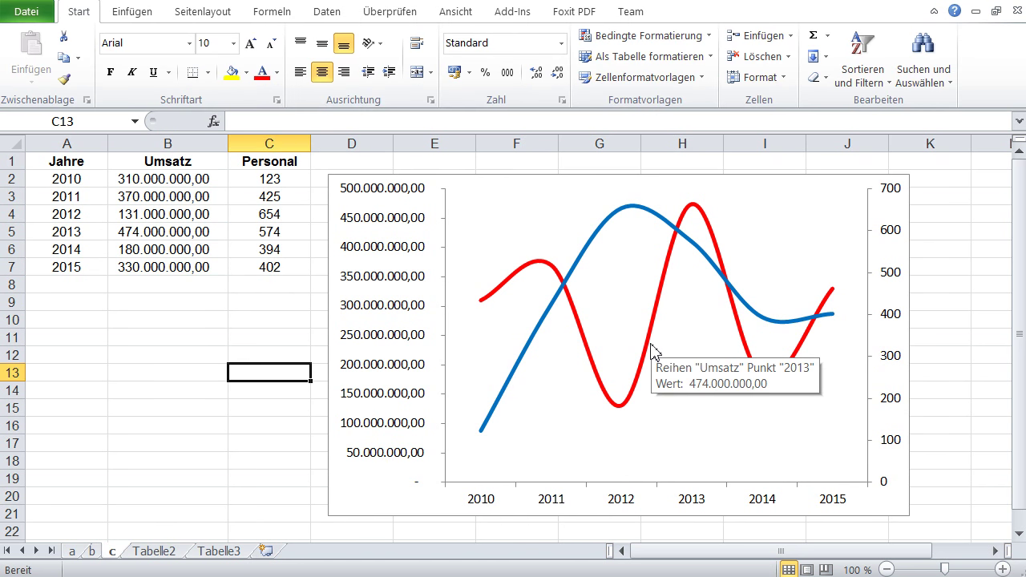
left_click(650, 351)
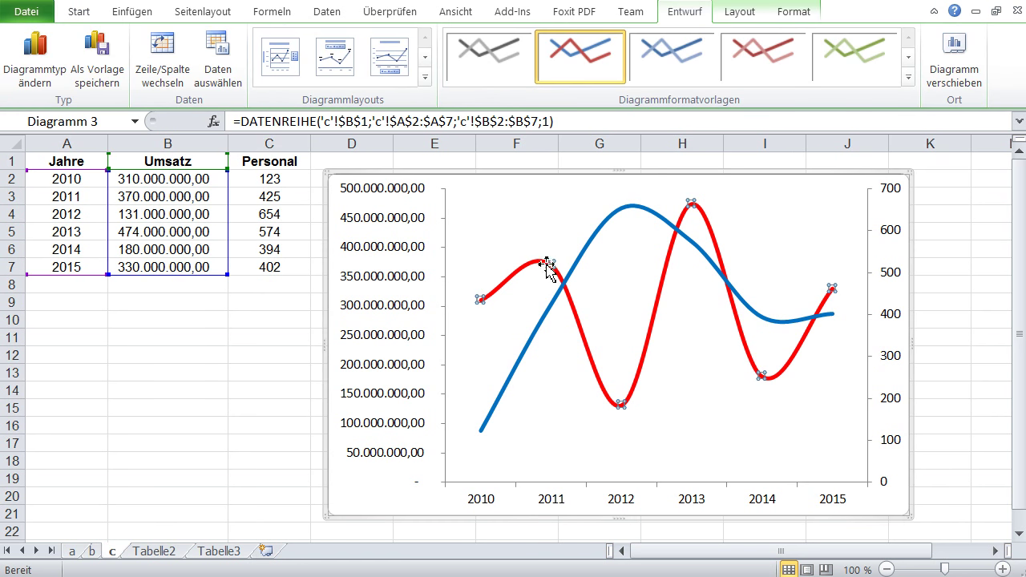
left_click(649, 355)
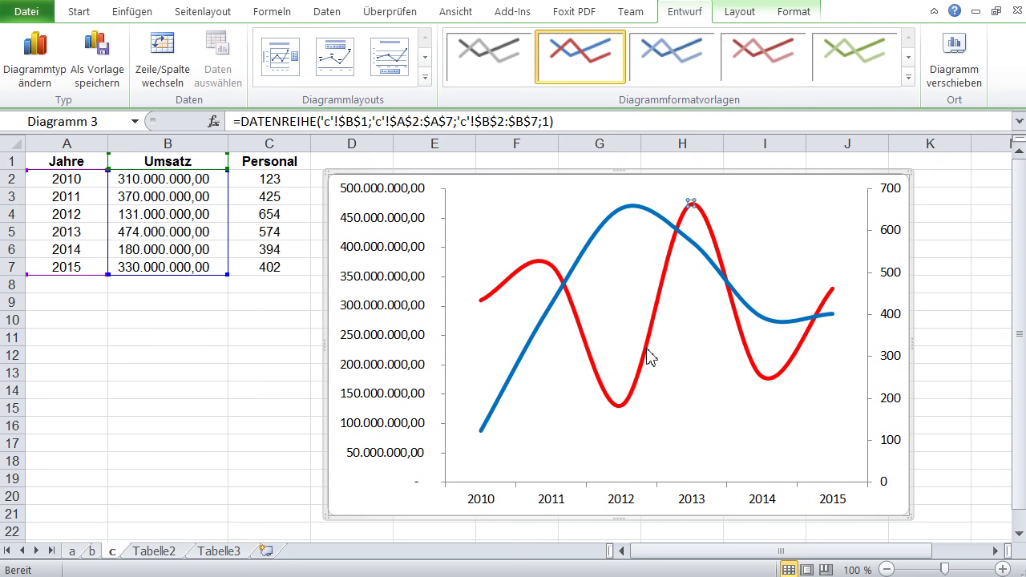
double_click(649, 355)
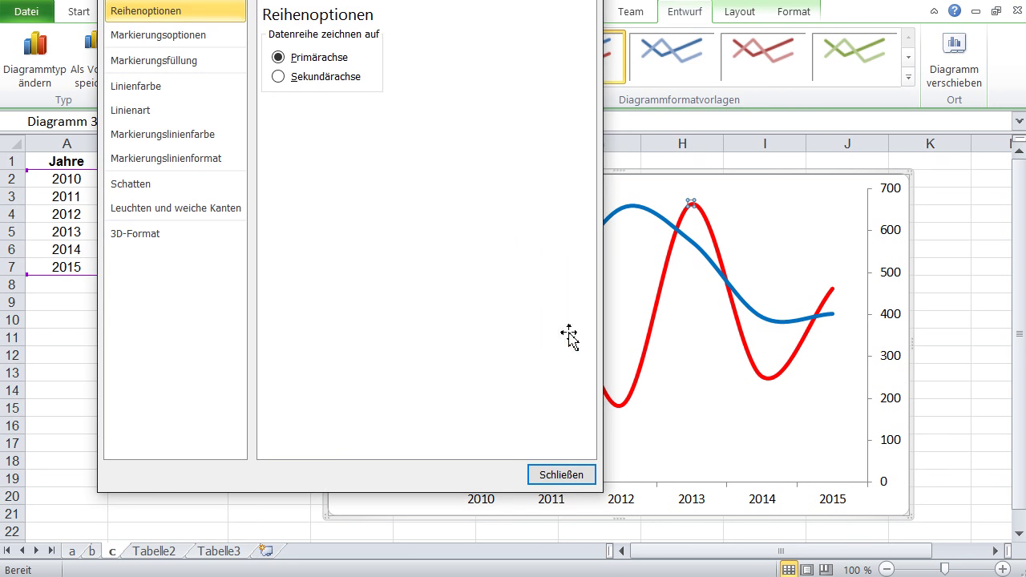
left_click(174, 40)
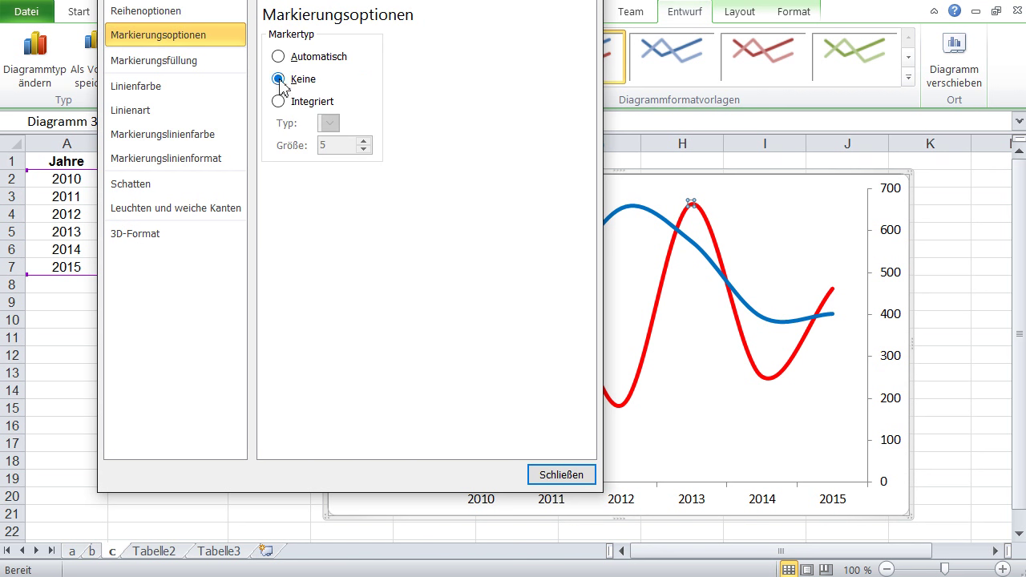
left_click(168, 95)
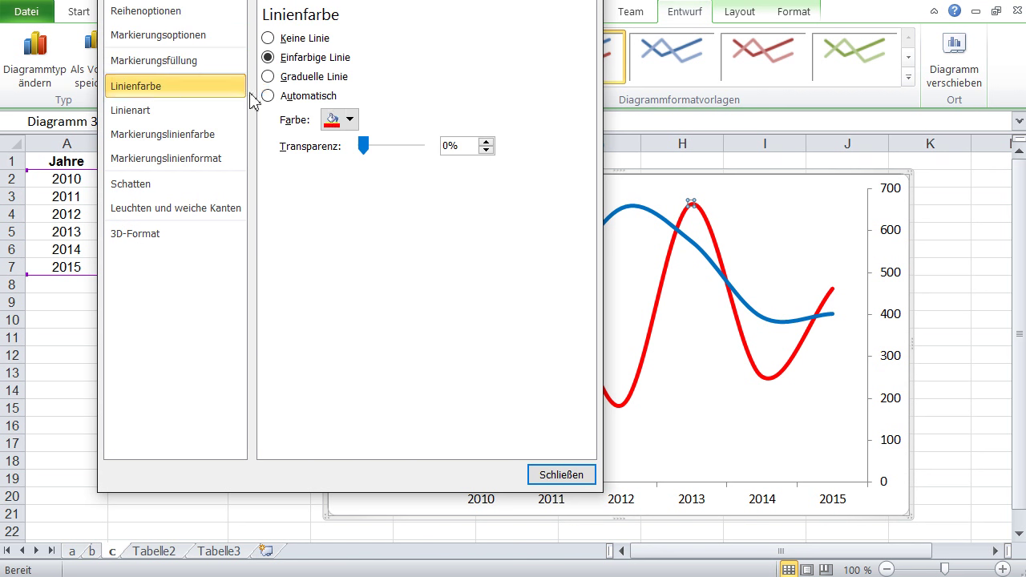
left_click(350, 120)
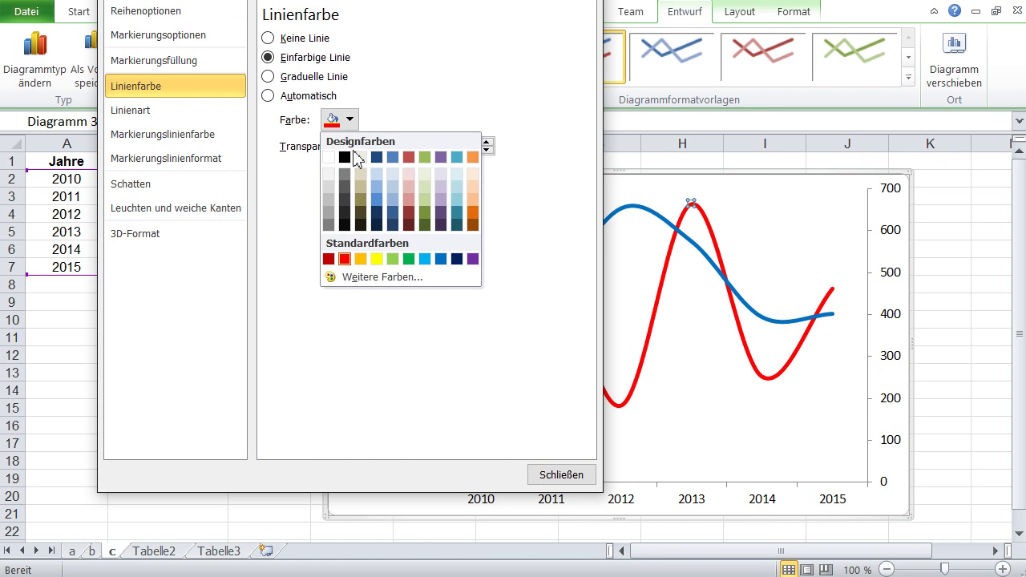
left_click(477, 257)
left_click_drag(435, 8, 321, 24)
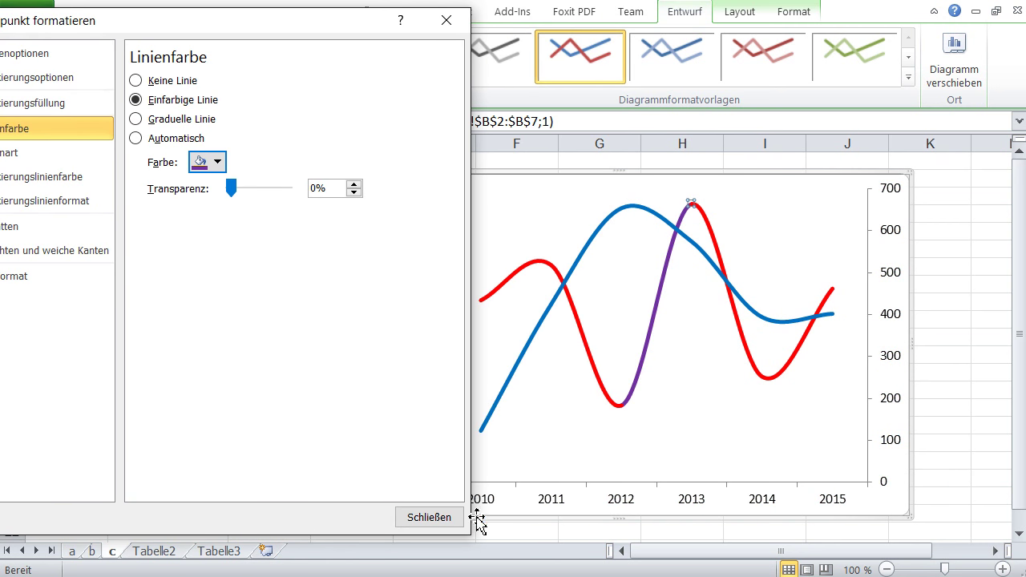
left_click(440, 520)
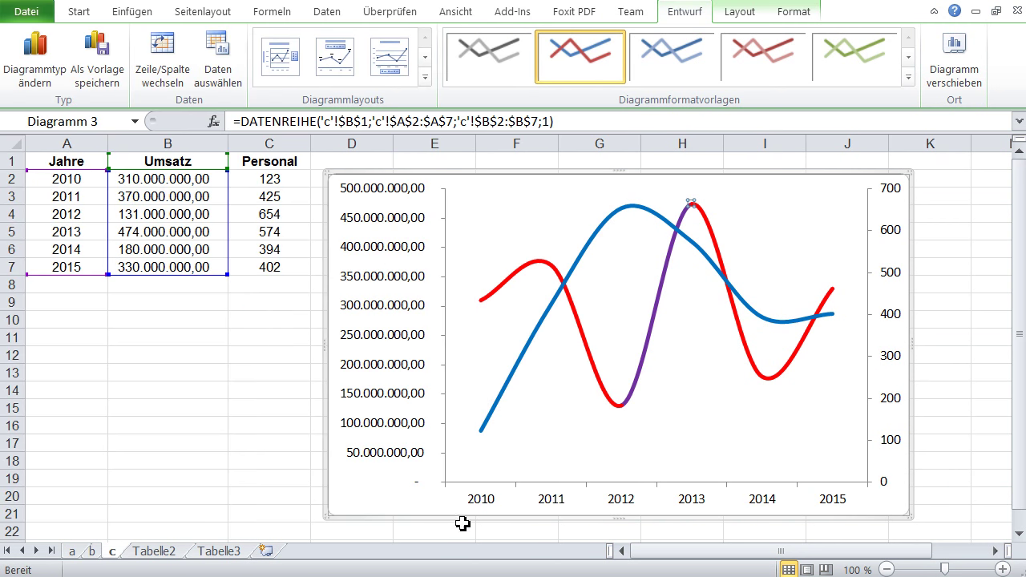
left_click(599, 233)
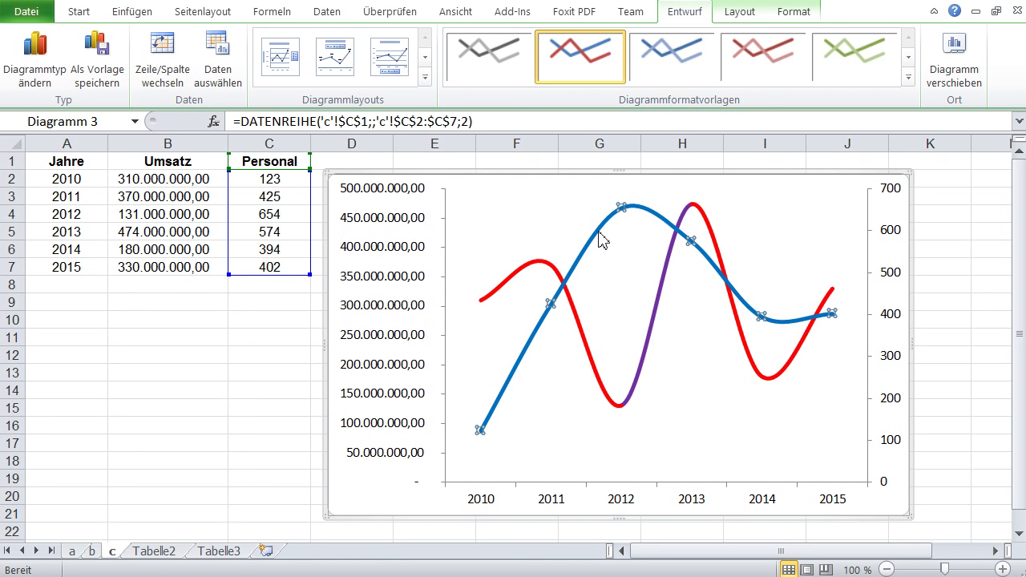
Step: Format the Personal segment ending at the 2012 point as a yellow 4 pt line
left_click(600, 233)
double_click(601, 239)
left_click(19, 156)
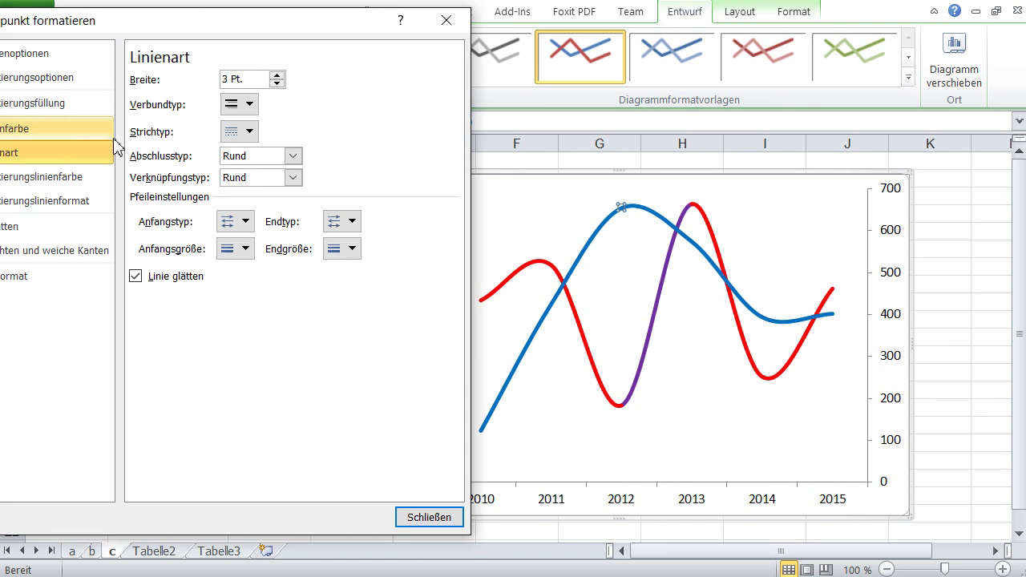
left_click(277, 75)
left_click(277, 75)
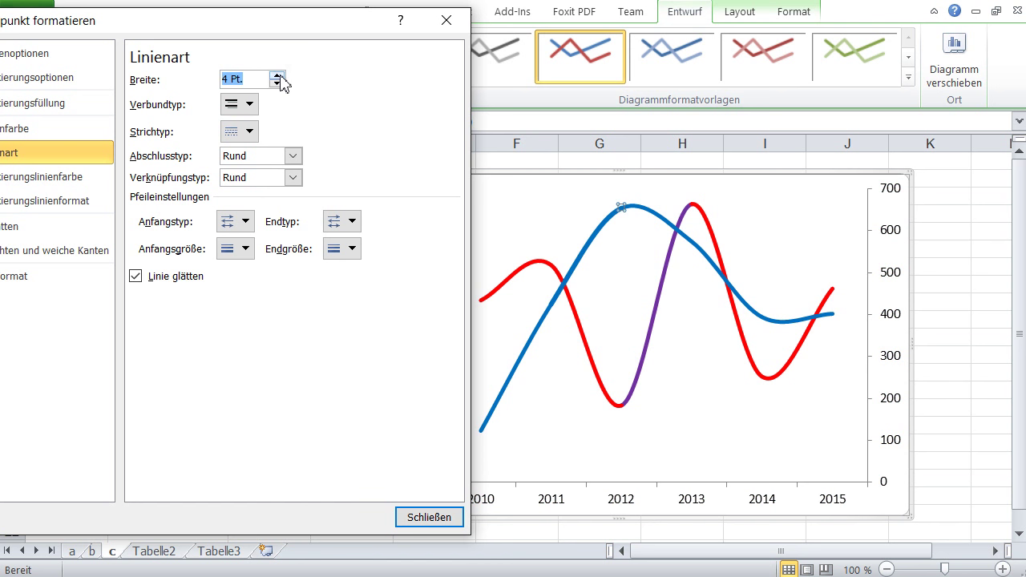
left_click(97, 128)
left_click(216, 162)
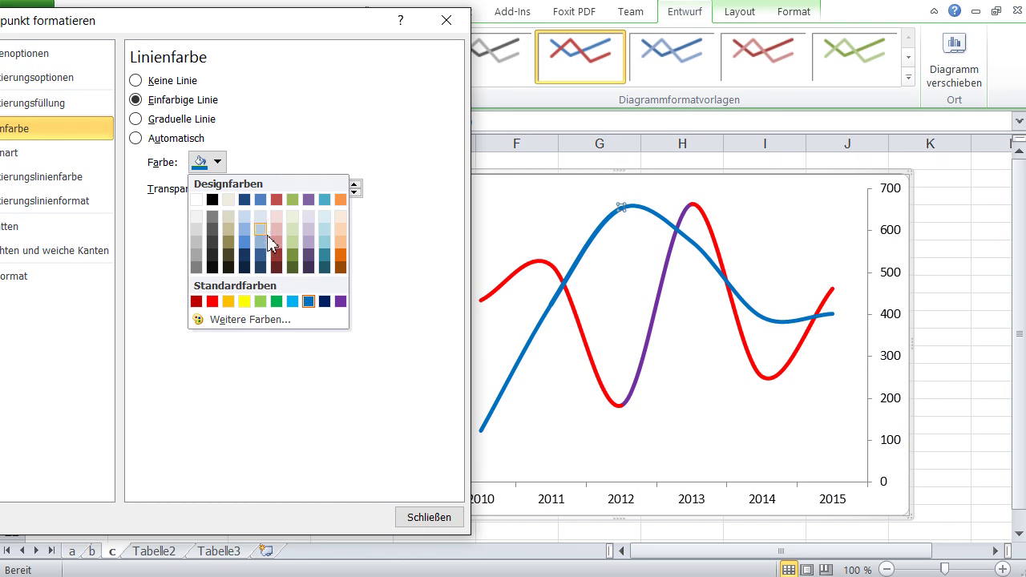
left_click(245, 301)
left_click(435, 518)
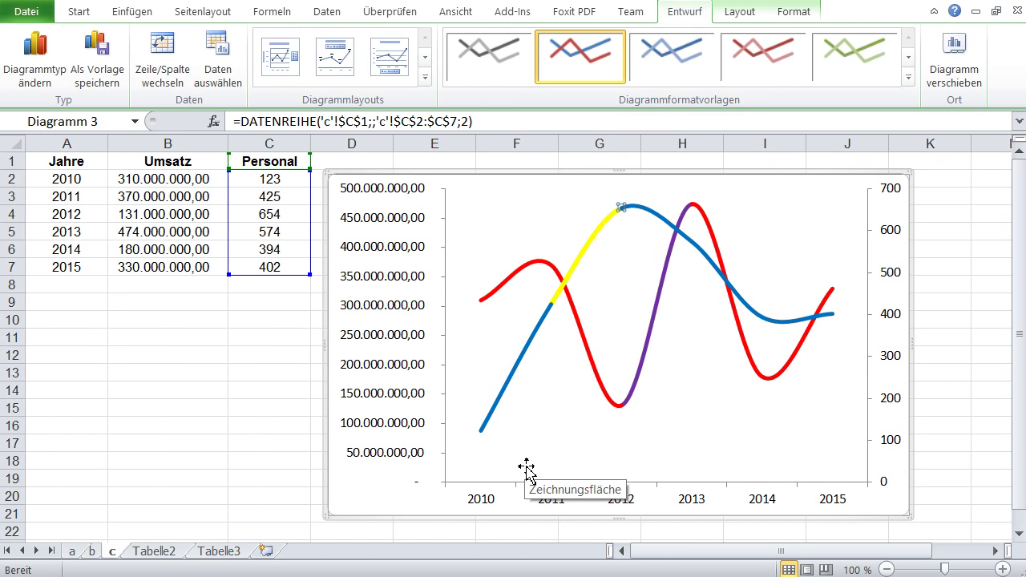